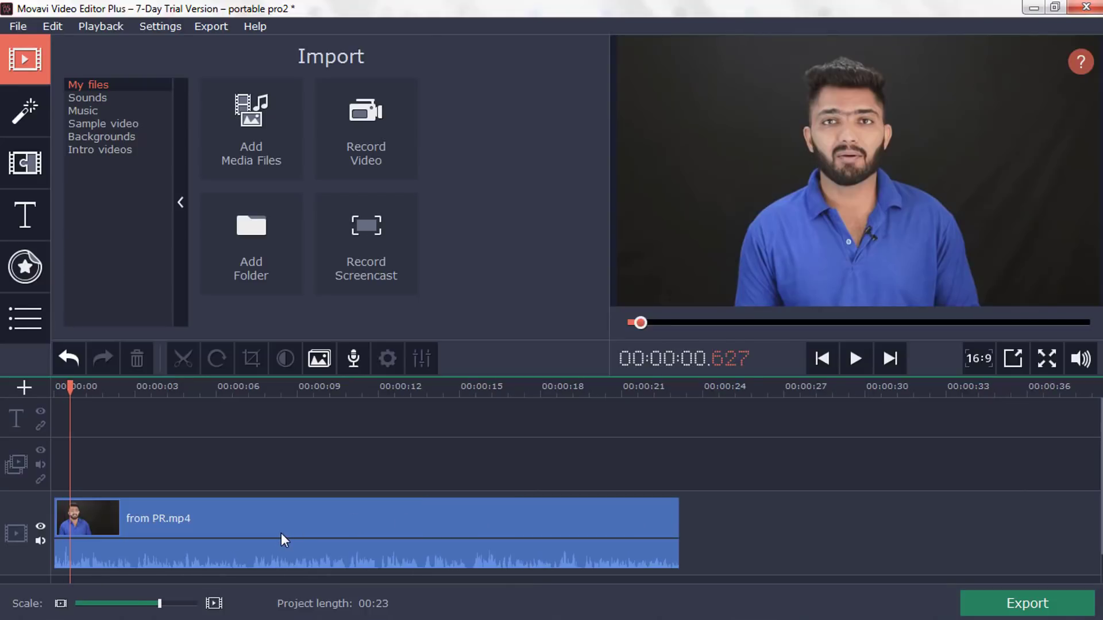
- Add the Thumbs up sticker to the title track at about 0.24 s, shrink it and place it just outside the frame's left edge
{"action": "scroll", "coordinate": [291, 477], "scroll_direction": "down", "scroll_amount": 2}
{"action": "left_click_drag", "start_coordinate": [176, 468], "coordinate": [367, 555]}
{"action": "scroll", "coordinate": [160, 512], "scroll_direction": "up", "scroll_amount": 4}
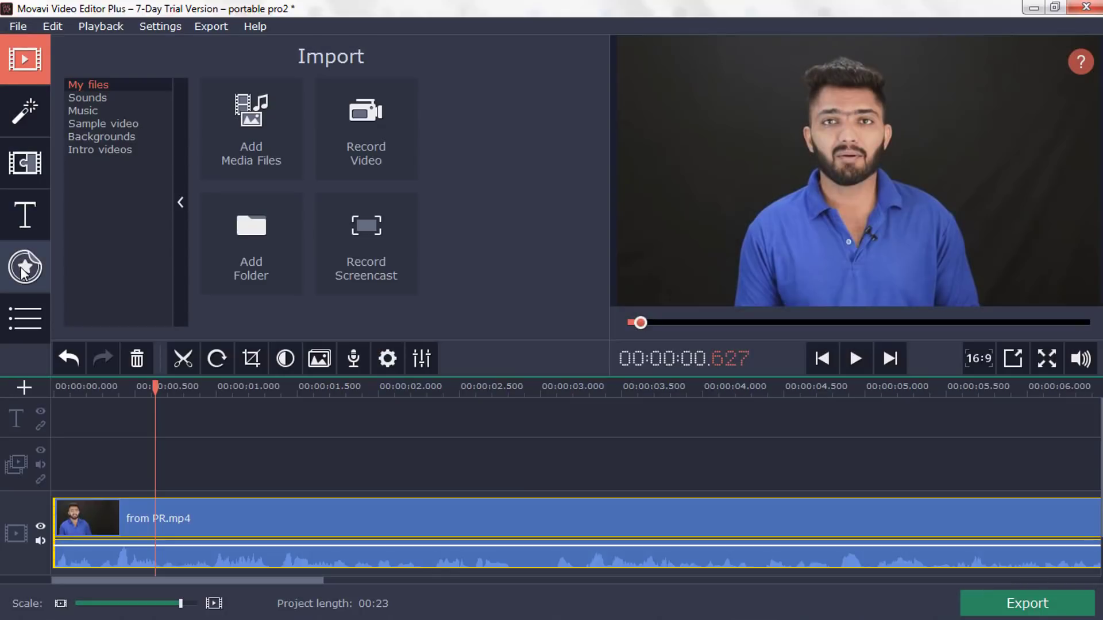
{"action": "left_click", "coordinate": [25, 267]}
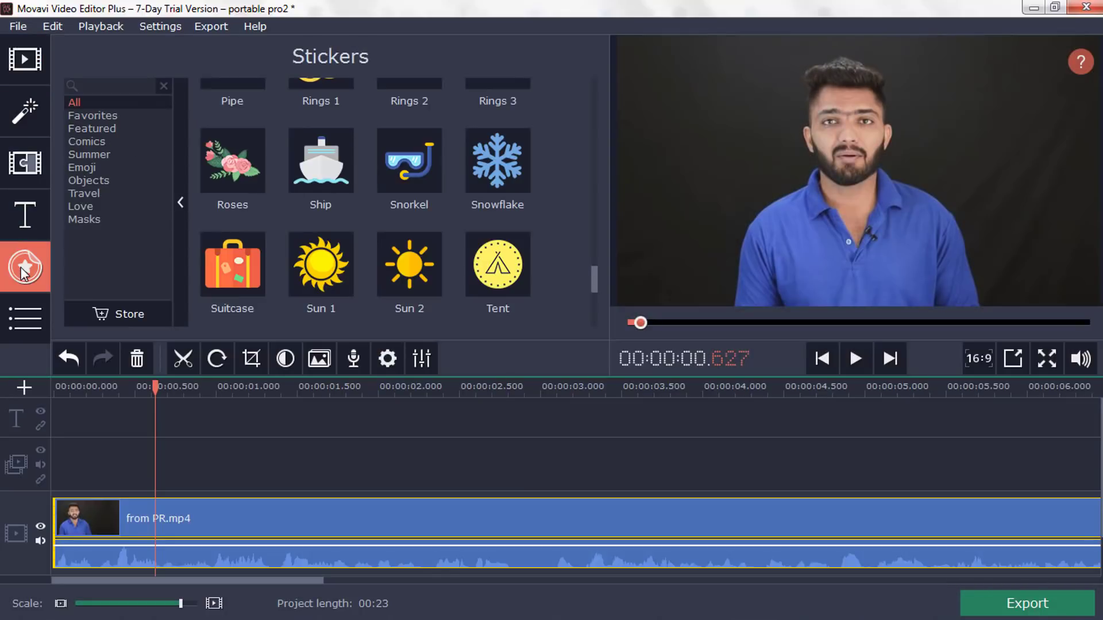
{"action": "scroll", "coordinate": [489, 236], "scroll_direction": "down", "scroll_amount": 3}
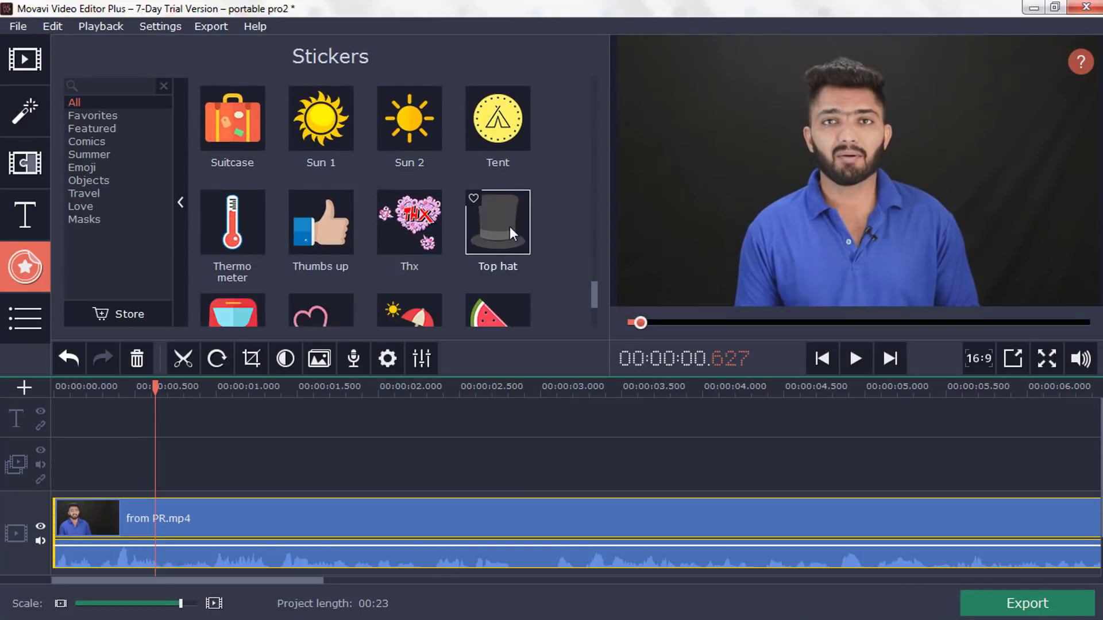
{"action": "left_click", "coordinate": [311, 205]}
{"action": "left_click_drag", "start_coordinate": [320, 200], "coordinate": [94, 419]}
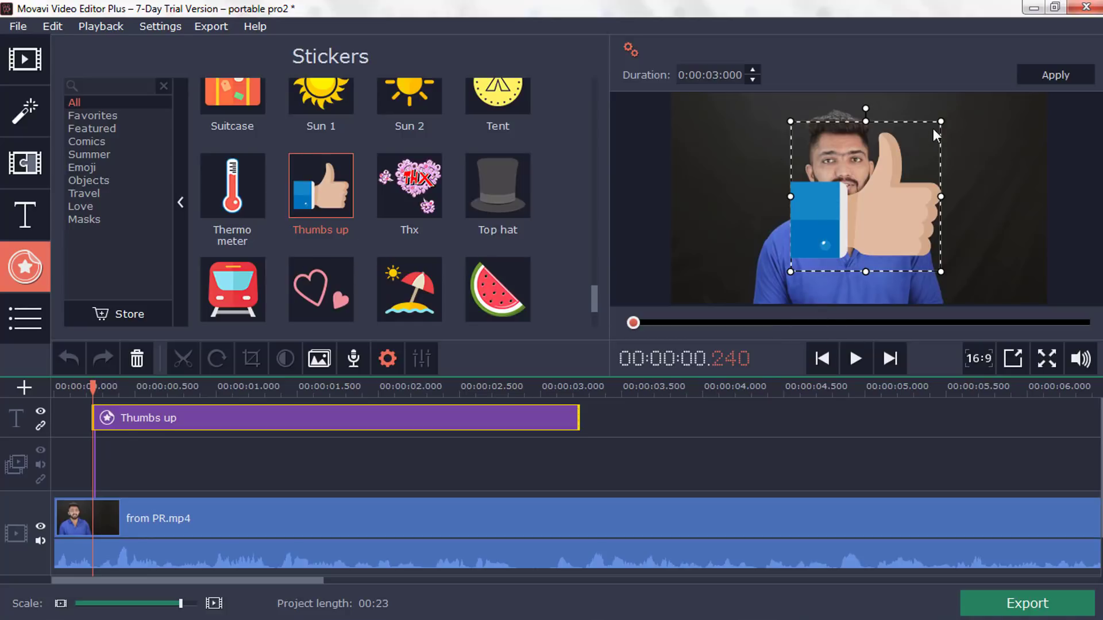
{"action": "left_click_drag", "start_coordinate": [938, 123], "coordinate": [657, 208]}
{"action": "left_click", "coordinate": [1054, 82]}
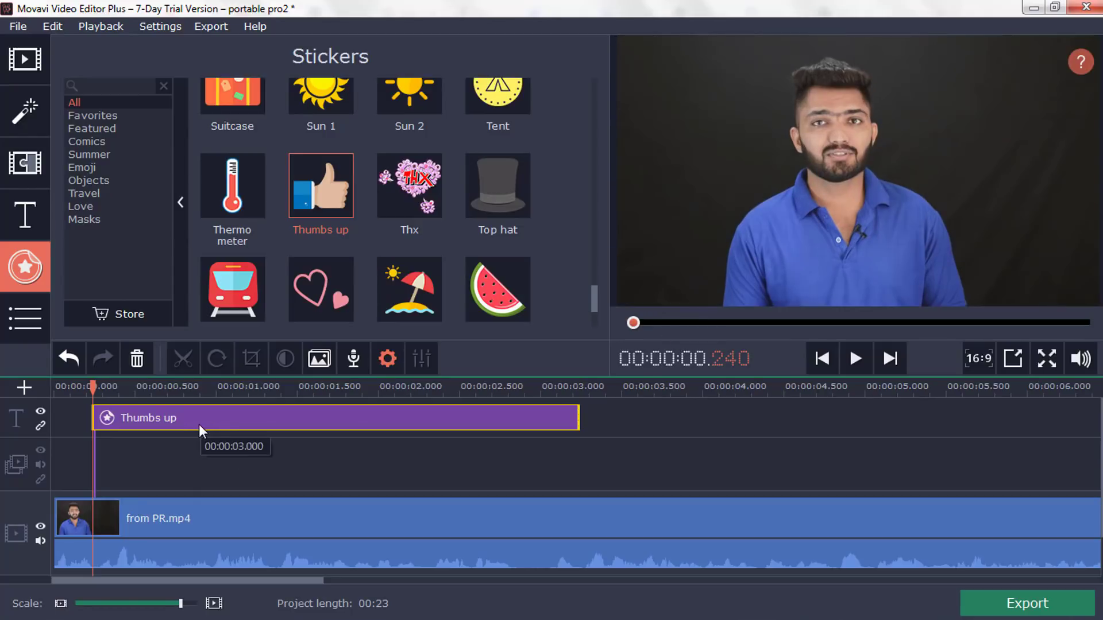
- Add an animation to the Thumbs up sticker starting at 1.780 s that moves it horizontally across to the frame's right side
{"action": "left_click", "coordinate": [24, 321]}
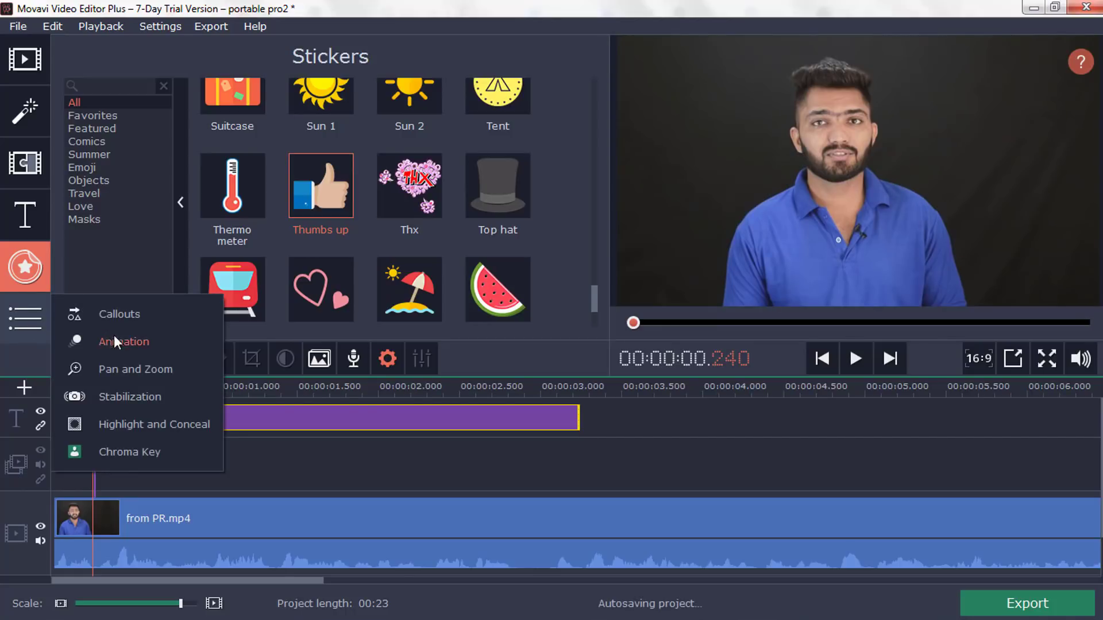
{"action": "left_click", "coordinate": [126, 343]}
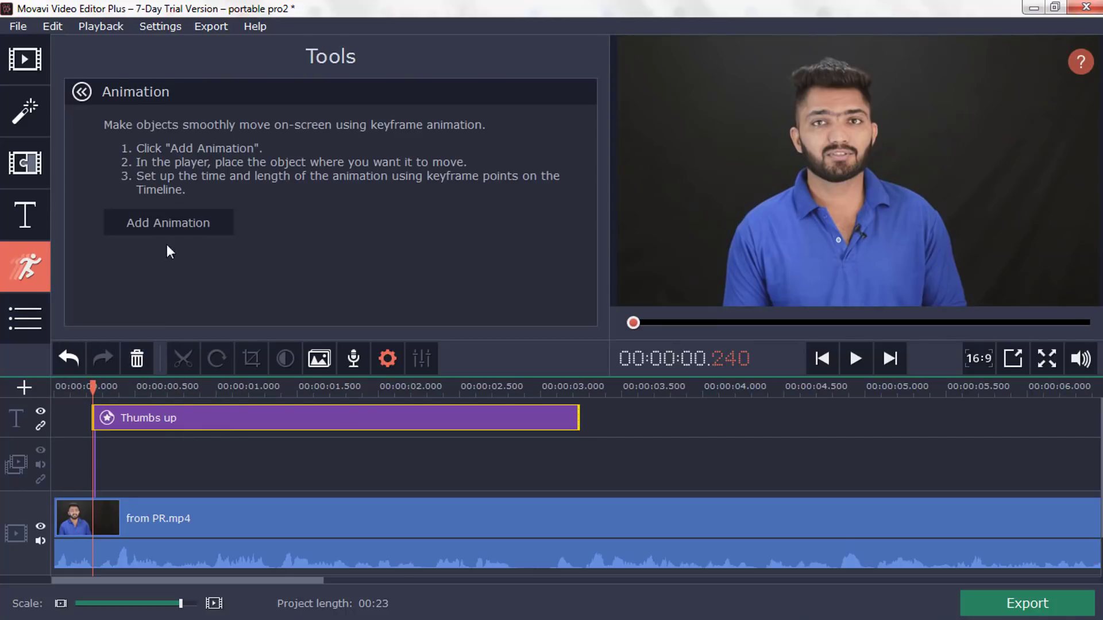
{"action": "left_click_drag", "start_coordinate": [173, 385], "coordinate": [236, 385]}
{"action": "left_click", "coordinate": [343, 431]}
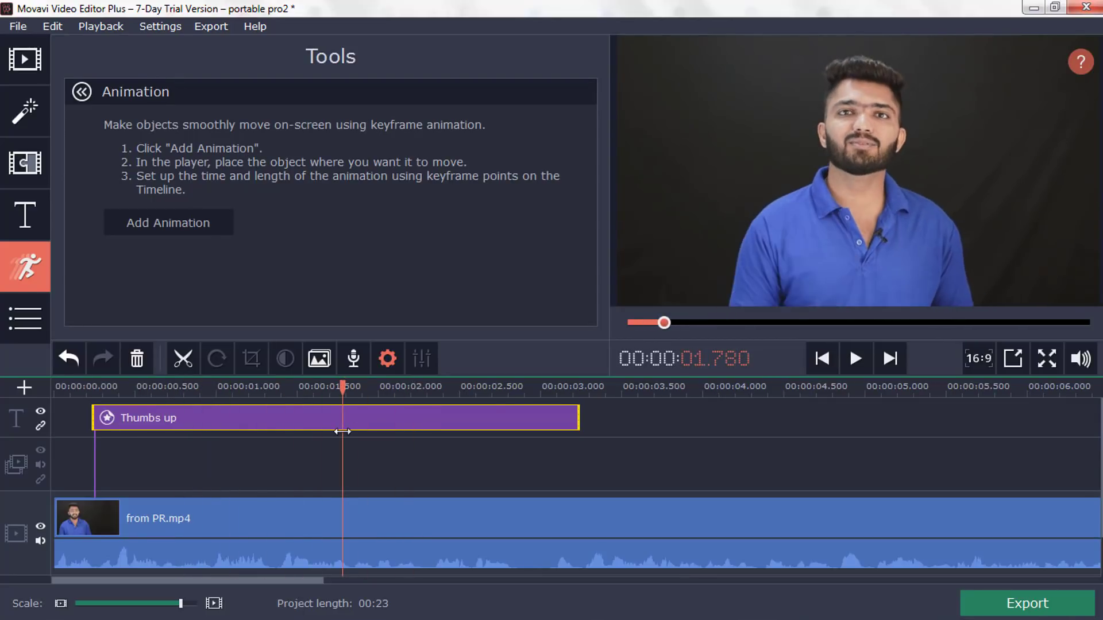
{"action": "left_click", "coordinate": [159, 226]}
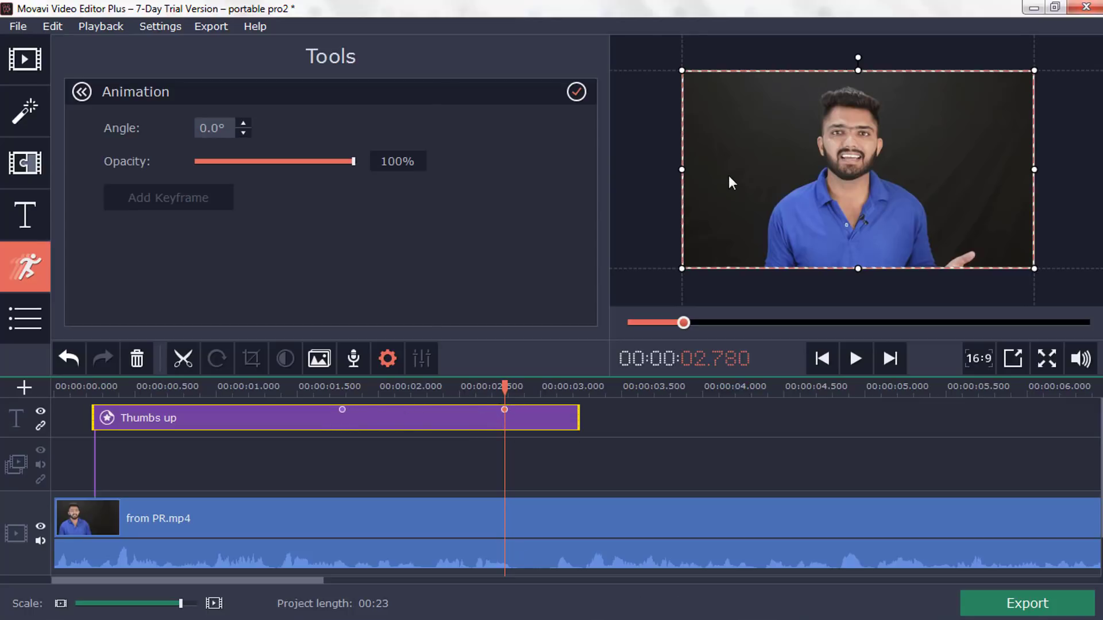
{"action": "left_click_drag", "start_coordinate": [728, 174], "coordinate": [1047, 171]}
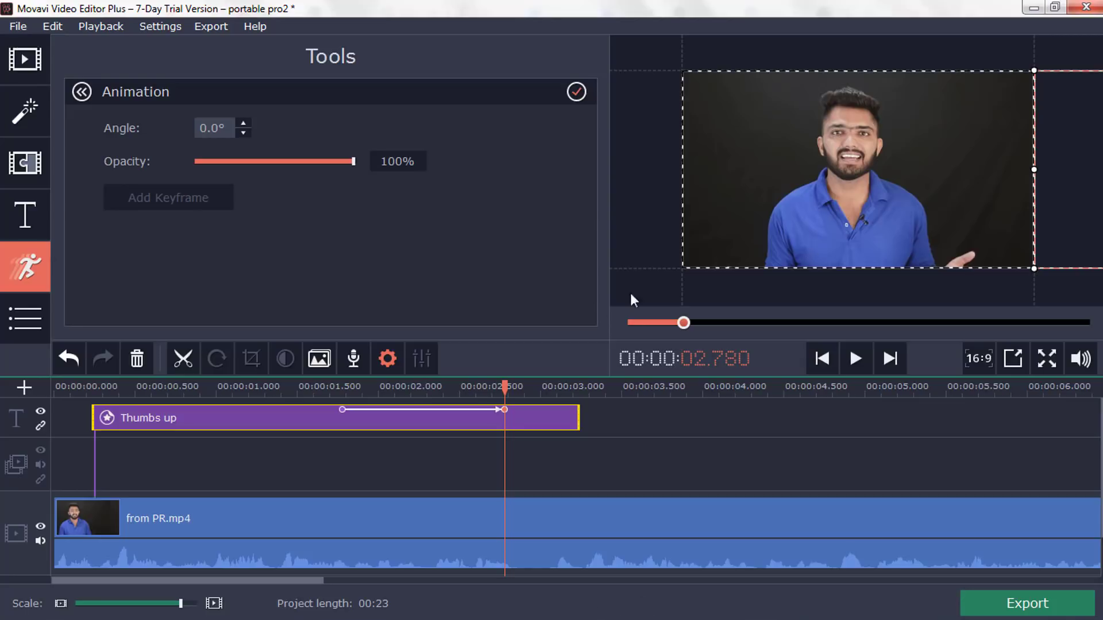
- Play back the section around the keyframes to check the sticker's movement
{"action": "left_click", "coordinate": [326, 392]}
{"action": "left_click", "coordinate": [374, 471]}
{"action": "key", "text": "space"}
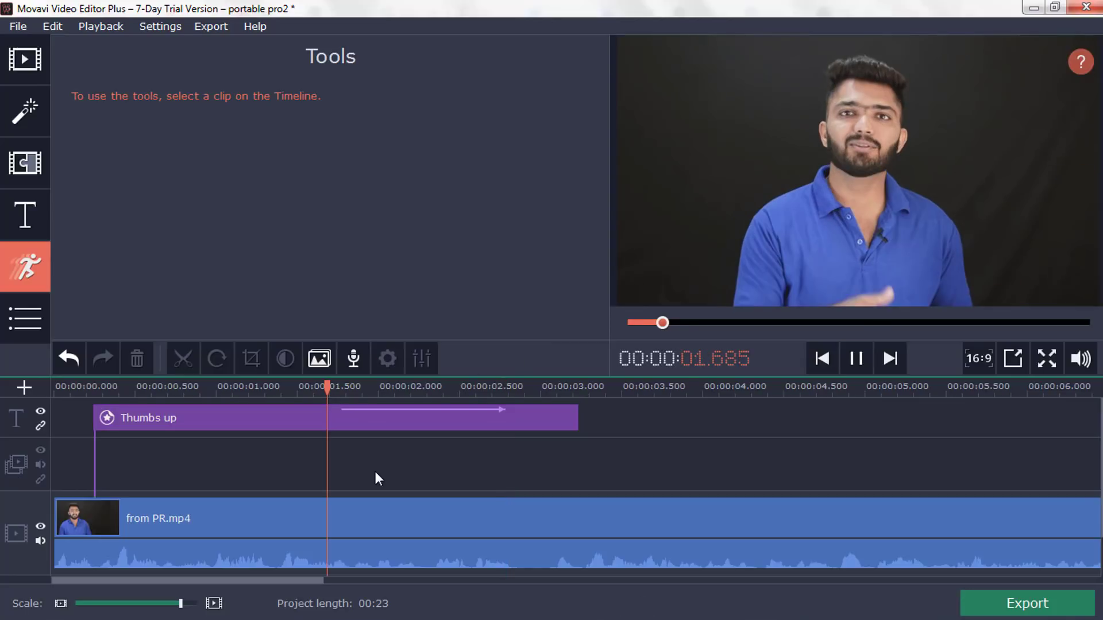
{"action": "key", "text": "space"}
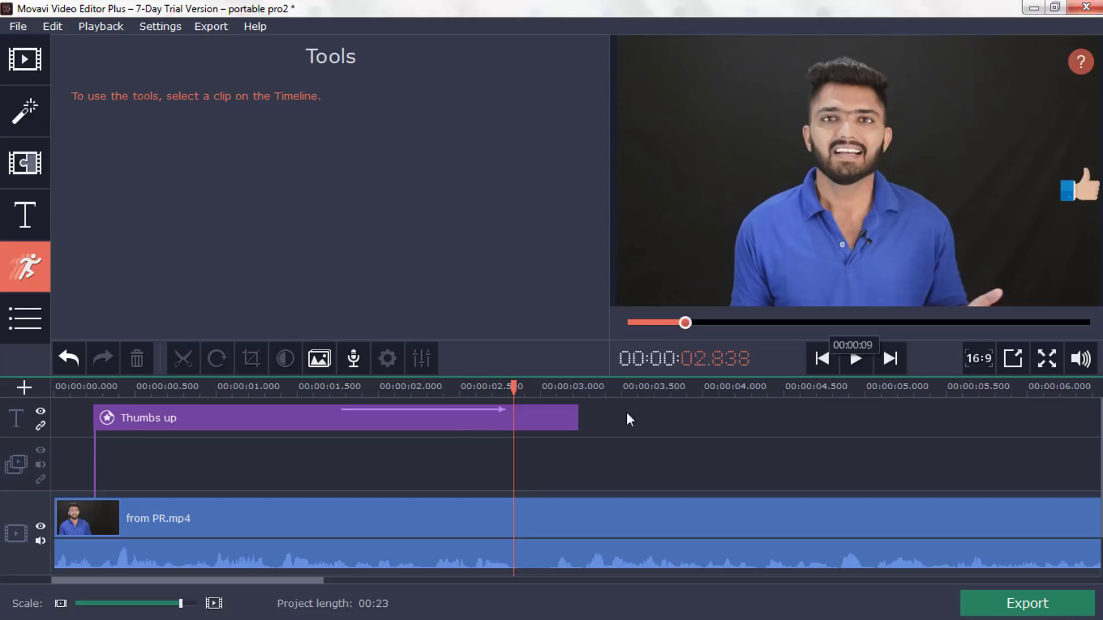
- Stretch the sticker's animation over its whole clip by moving the keyframes to the clip's start and end
{"action": "left_click", "coordinate": [499, 411]}
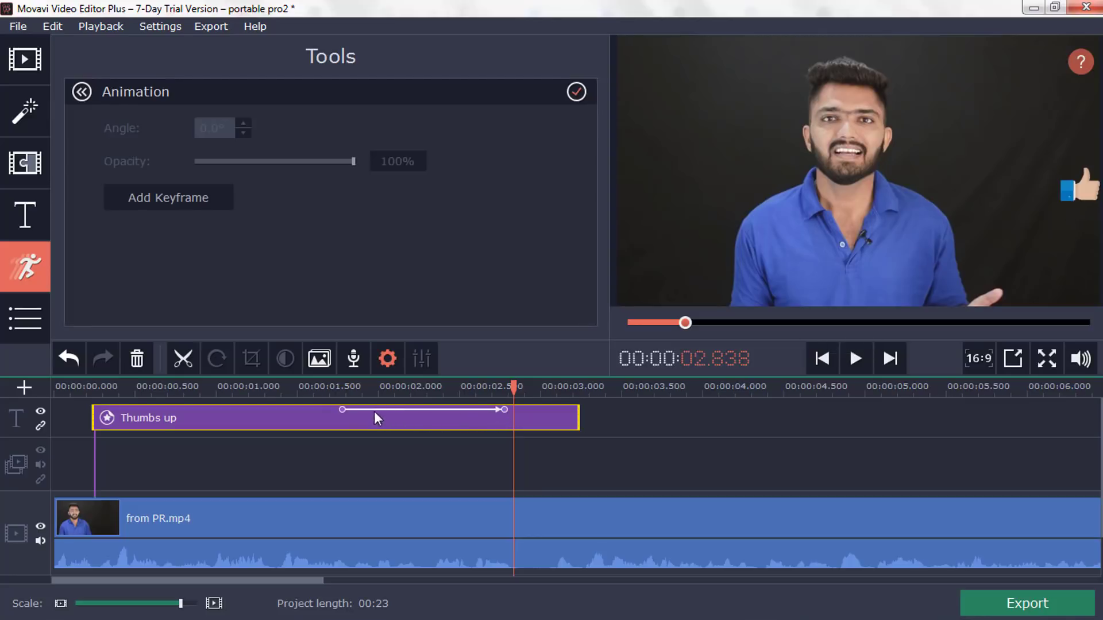
{"action": "left_click_drag", "start_coordinate": [341, 409], "coordinate": [89, 413]}
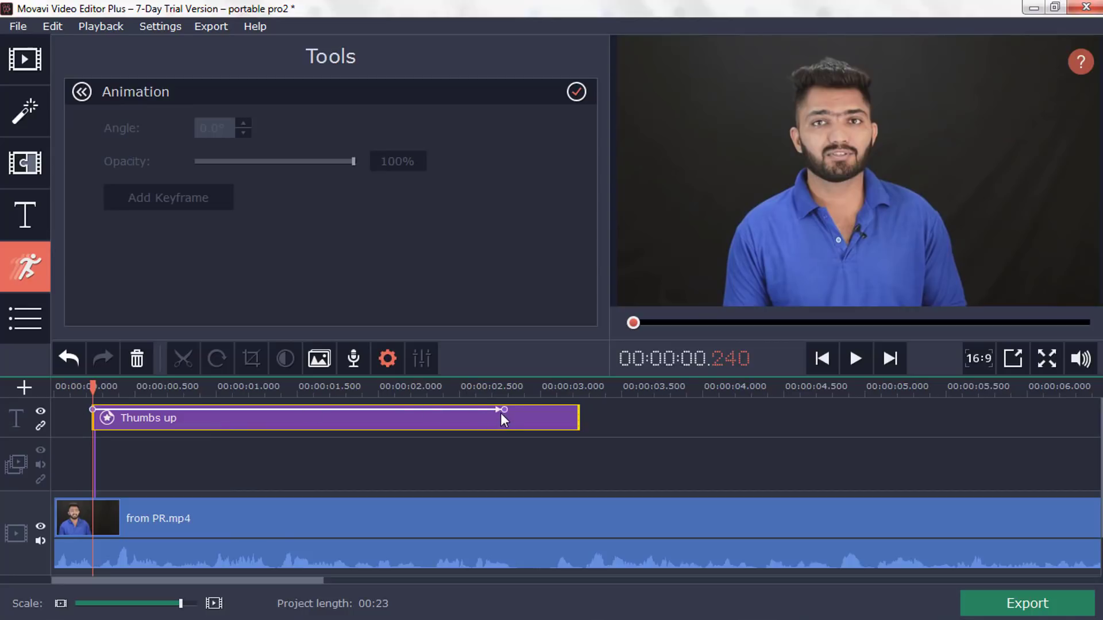
{"action": "left_click_drag", "start_coordinate": [504, 409], "coordinate": [579, 410]}
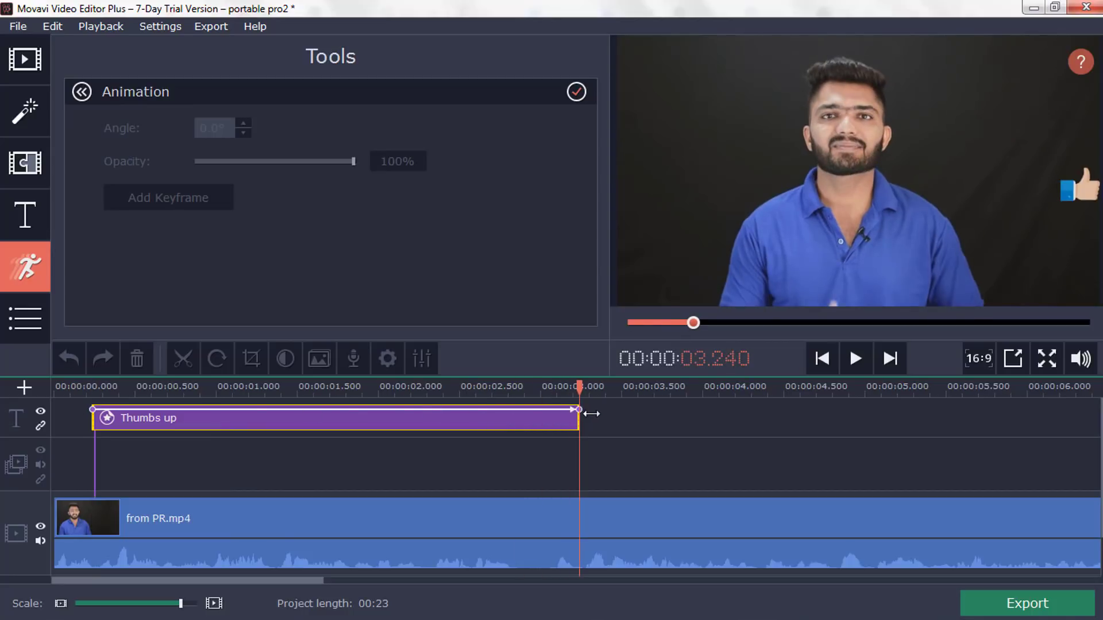
- Mute the main video track's audio and preview the lengthened sticker animation from the beginning
{"action": "left_click", "coordinate": [86, 392]}
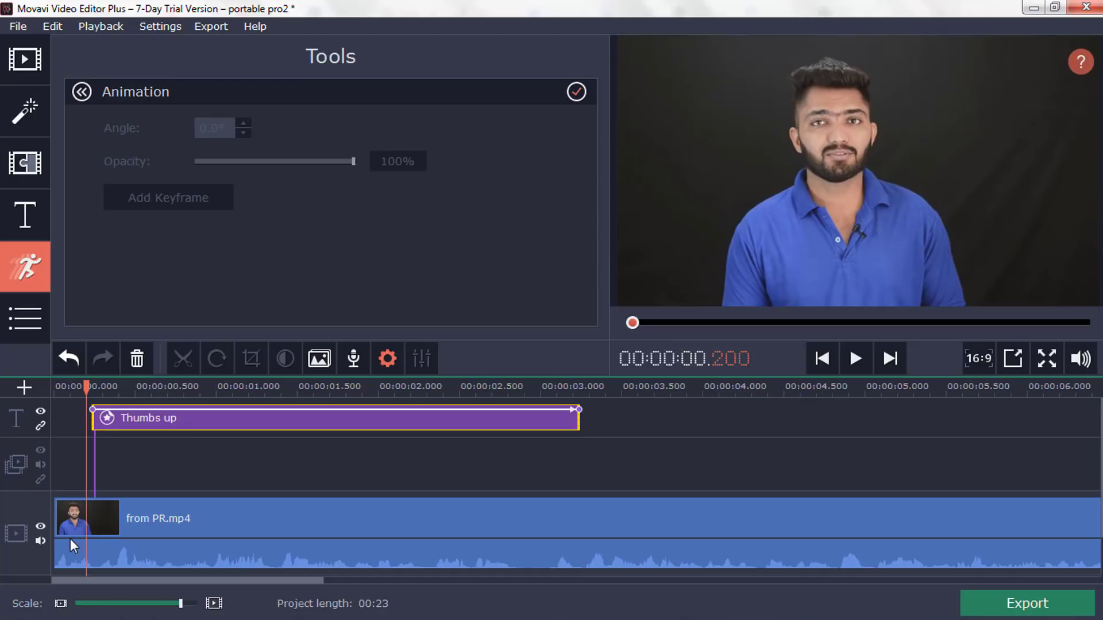
{"action": "left_click", "coordinate": [40, 541]}
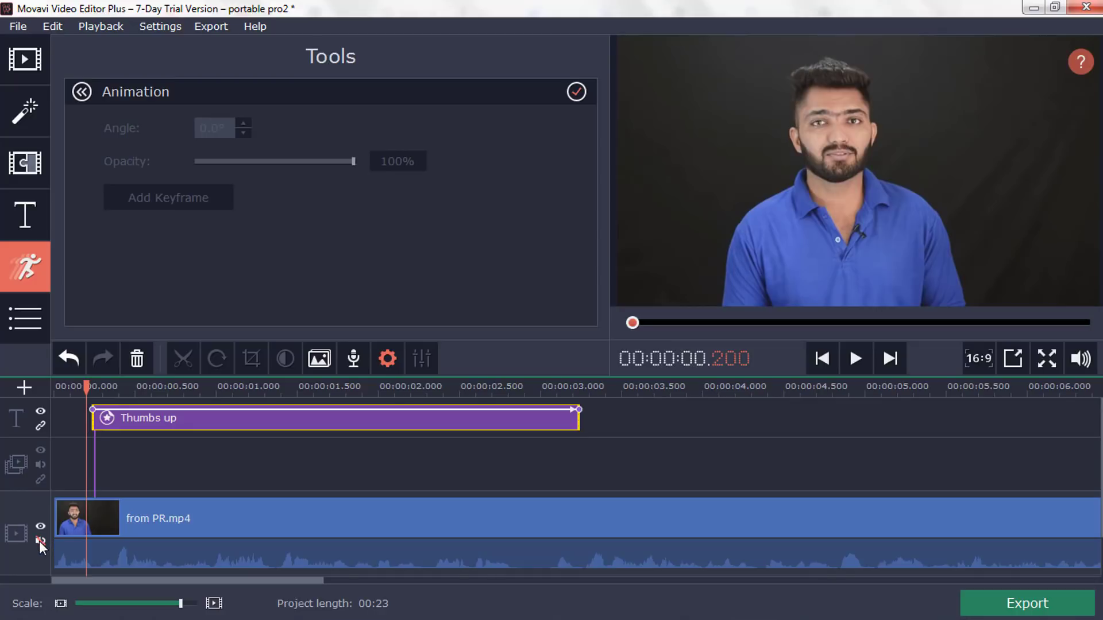
{"action": "key", "text": "space"}
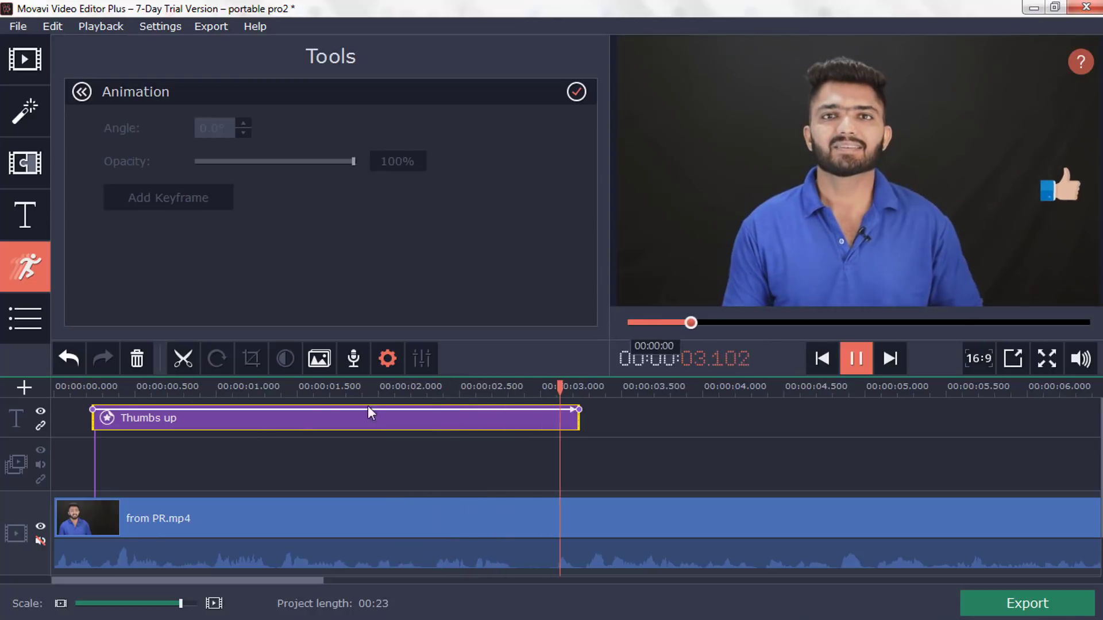
{"action": "left_click", "coordinate": [856, 358]}
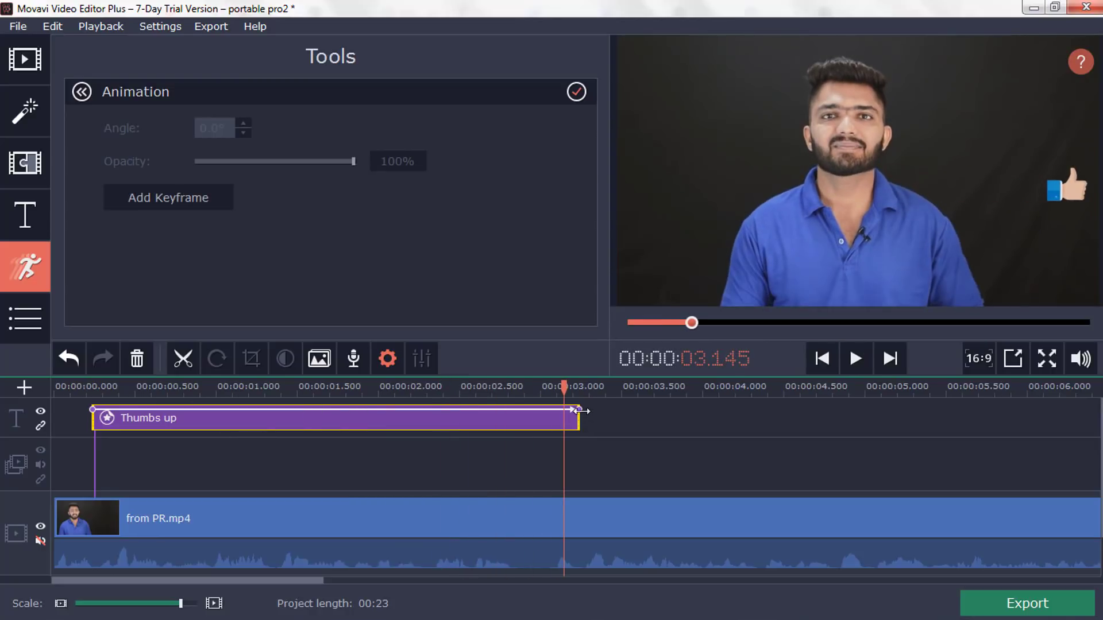
- Edit the sticker's end keyframe and set its opacity to 0%
{"action": "right_click", "coordinate": [580, 411]}
{"action": "left_click", "coordinate": [622, 424]}
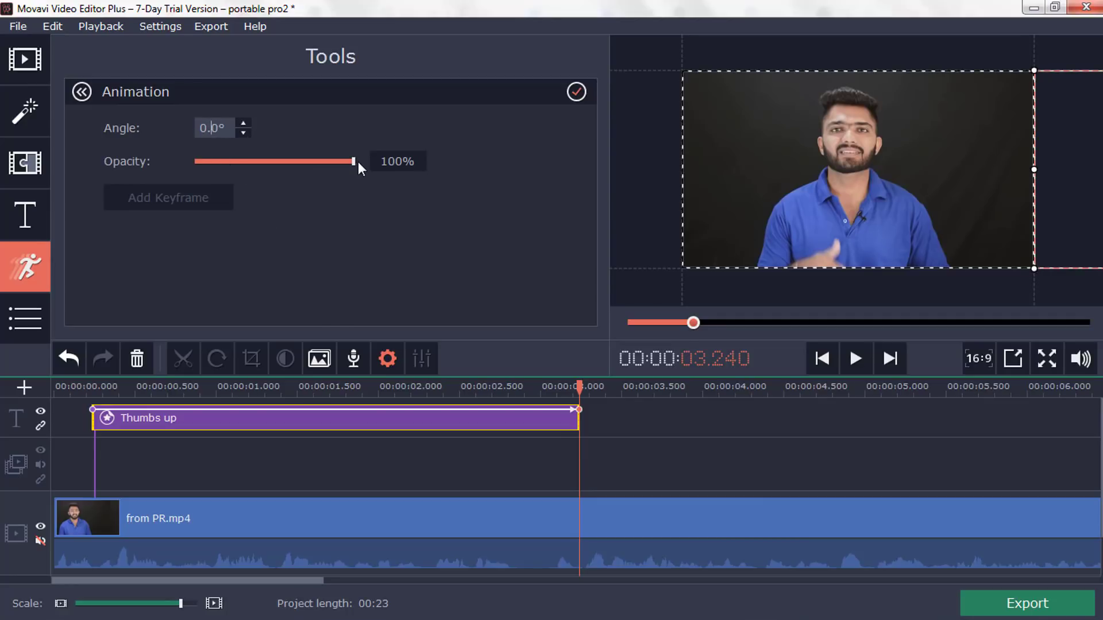
{"action": "left_click_drag", "start_coordinate": [353, 161], "coordinate": [196, 162]}
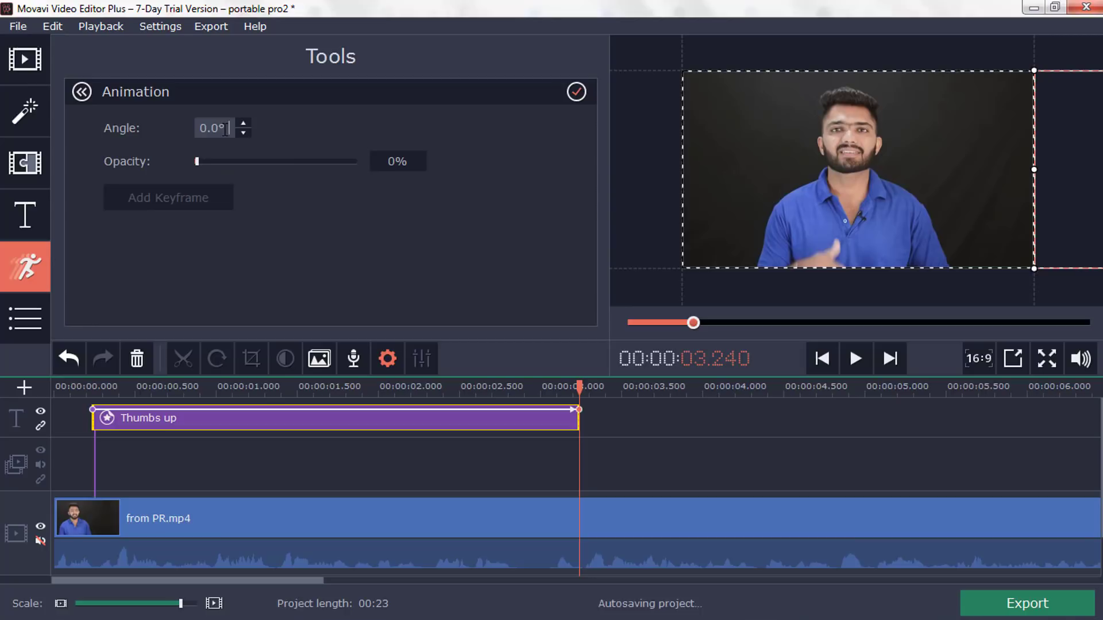
- Set the rotation angle of the end keyframe to -9.5°
{"action": "left_click_drag", "start_coordinate": [225, 128], "coordinate": [180, 131]}
{"action": "key", "text": "Down"}
{"action": "key", "text": "Down"}
{"action": "key", "text": "Down"}
{"action": "key", "text": "Down"}
{"action": "key", "text": "Down"}
{"action": "key", "text": "Down"}
{"action": "key", "text": "Down"}
{"action": "key", "text": "Down"}
{"action": "key", "text": "Down"}
{"action": "key", "text": "Down"}
{"action": "key", "text": "Down"}
{"action": "key", "text": "Down"}
{"action": "key", "text": "Down"}
{"action": "key", "text": "Down"}
{"action": "key", "text": "Down"}
{"action": "key", "text": "Down"}
{"action": "key", "text": "Down"}
{"action": "key", "text": "Down"}
{"action": "key", "text": "Down"}
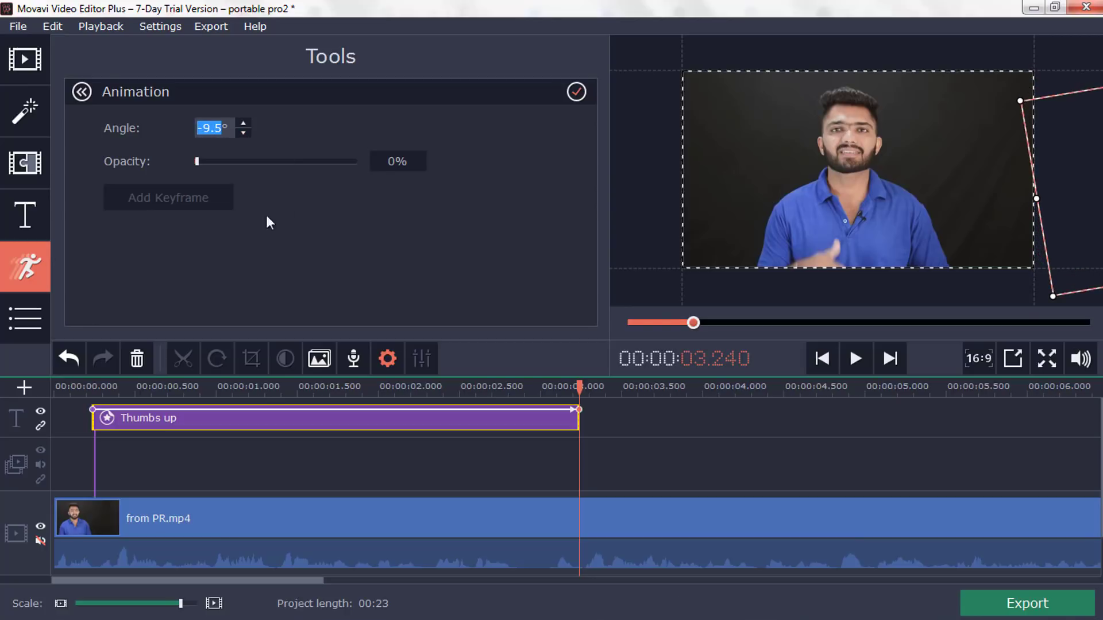
- Edit the sticker's start keyframe and set its rotation angle to 6.0°
{"action": "right_click", "coordinate": [95, 408]}
{"action": "left_click", "coordinate": [122, 418]}
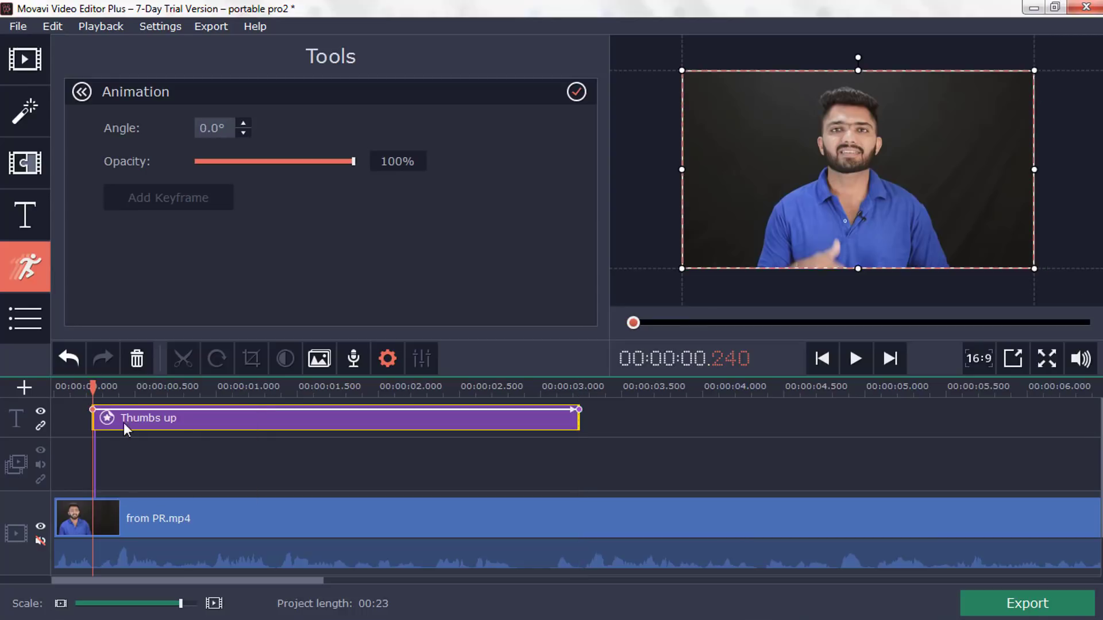
{"action": "left_click", "coordinate": [243, 133]}
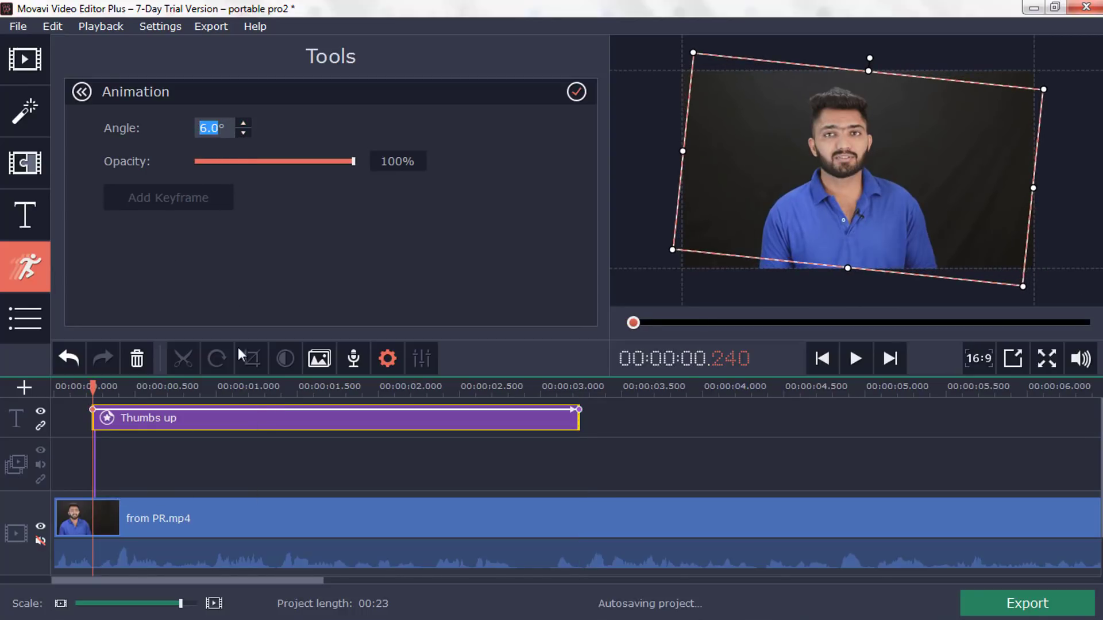
- Play back the sticker animation to check its rotation and fade-out
{"action": "left_click", "coordinate": [202, 447]}
{"action": "key", "text": "space"}
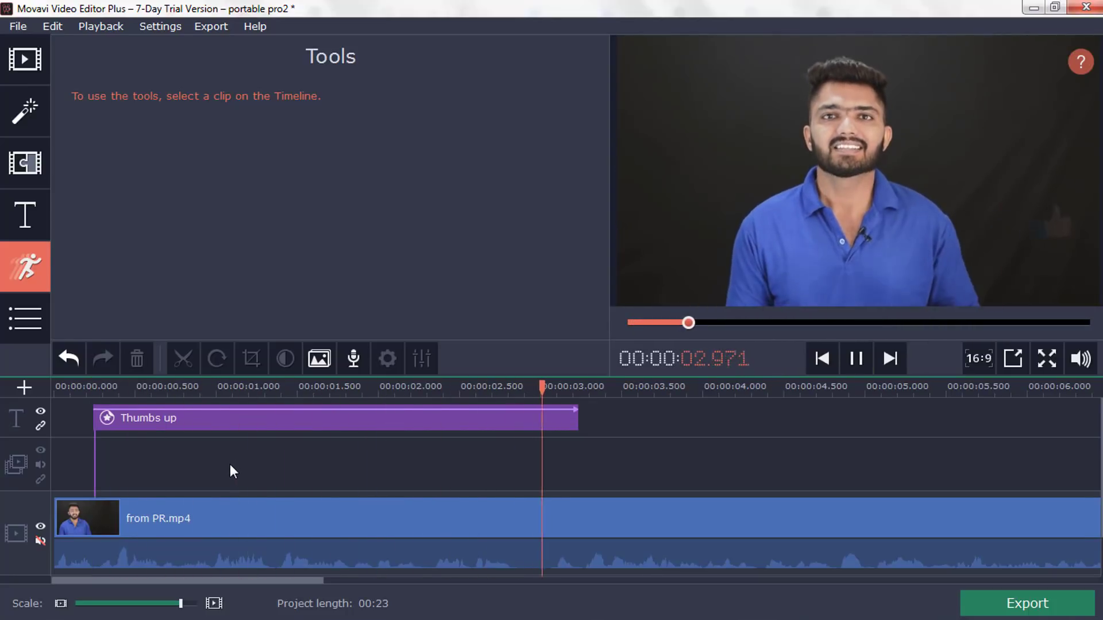
{"action": "key", "text": "space"}
- Duplicate the animated Thumbs up clip and position the copy to start at about 0.6 s
{"action": "left_click_drag", "start_coordinate": [96, 393], "coordinate": [215, 400]}
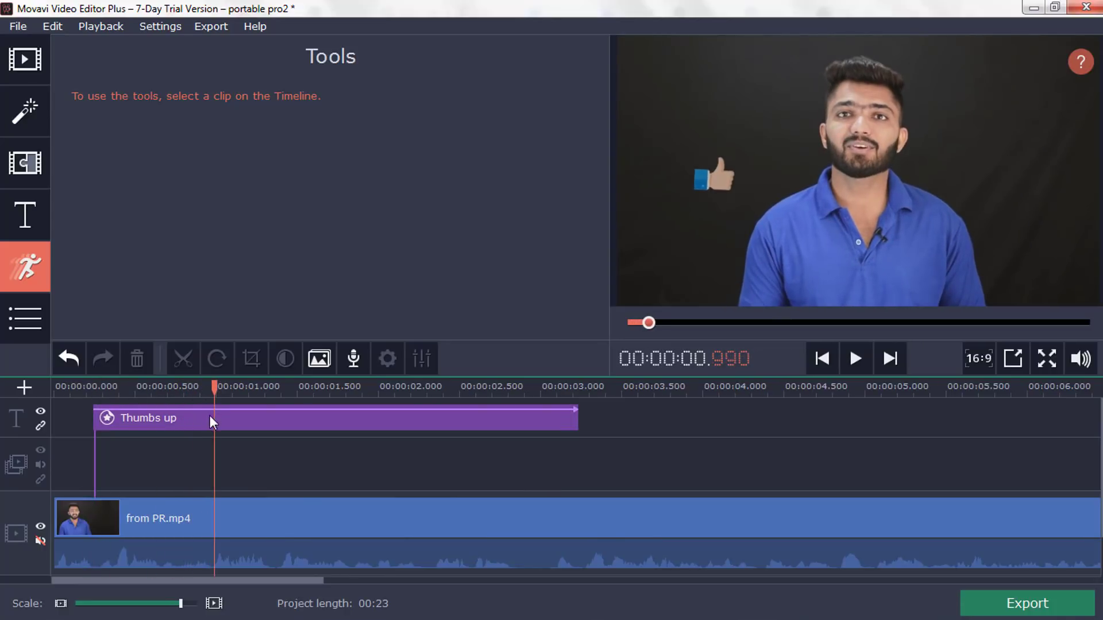
{"action": "left_click", "coordinate": [208, 416]}
{"action": "key", "text": "ctrl+v"}
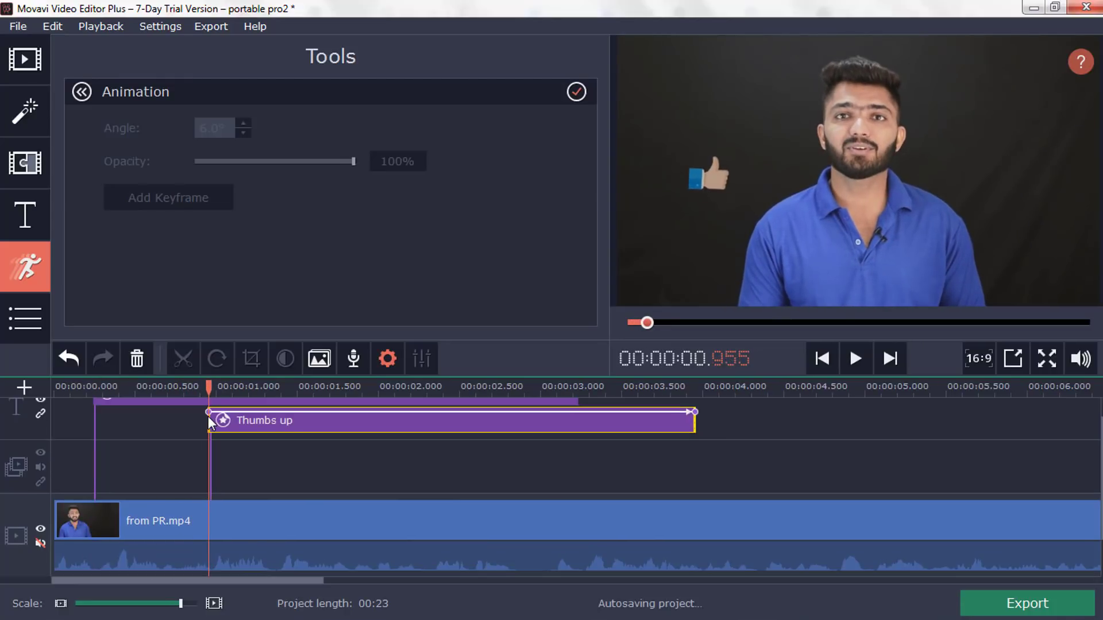
{"action": "left_click_drag", "start_coordinate": [246, 432], "coordinate": [195, 417]}
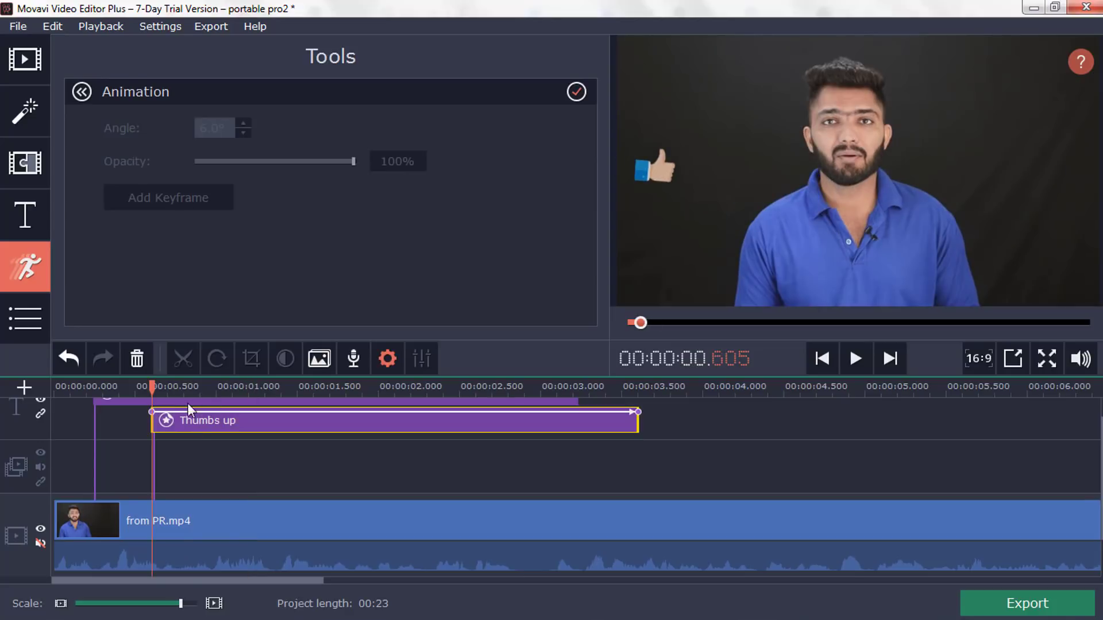
- Play back the opening to check how the two thumbs-up stickers move together
{"action": "left_click", "coordinate": [92, 386]}
{"action": "key", "text": "space"}
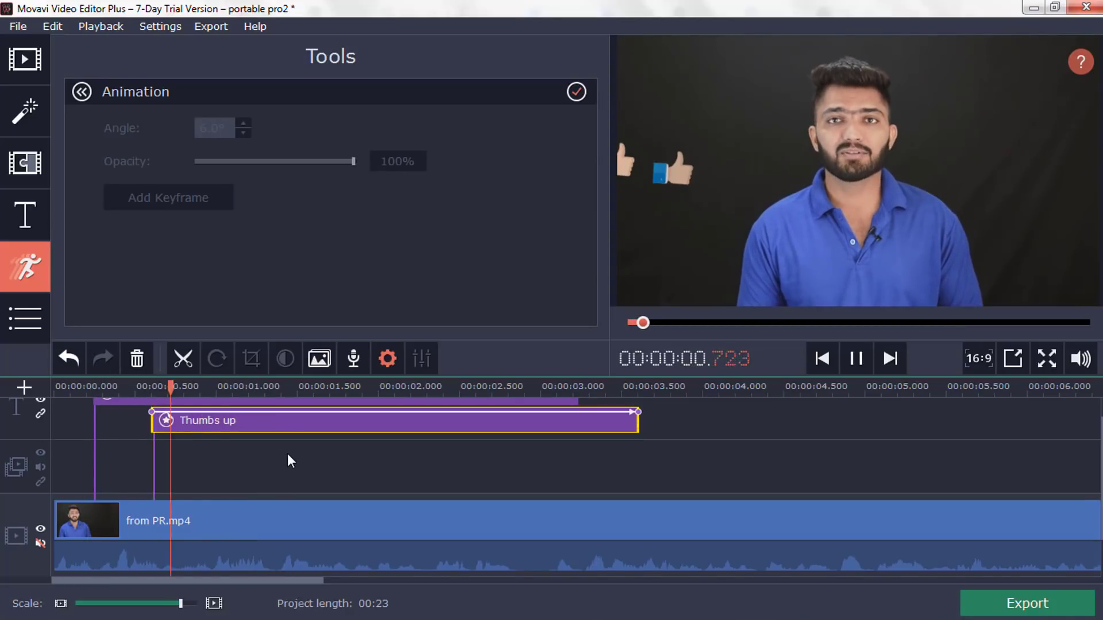
{"action": "key", "text": "space"}
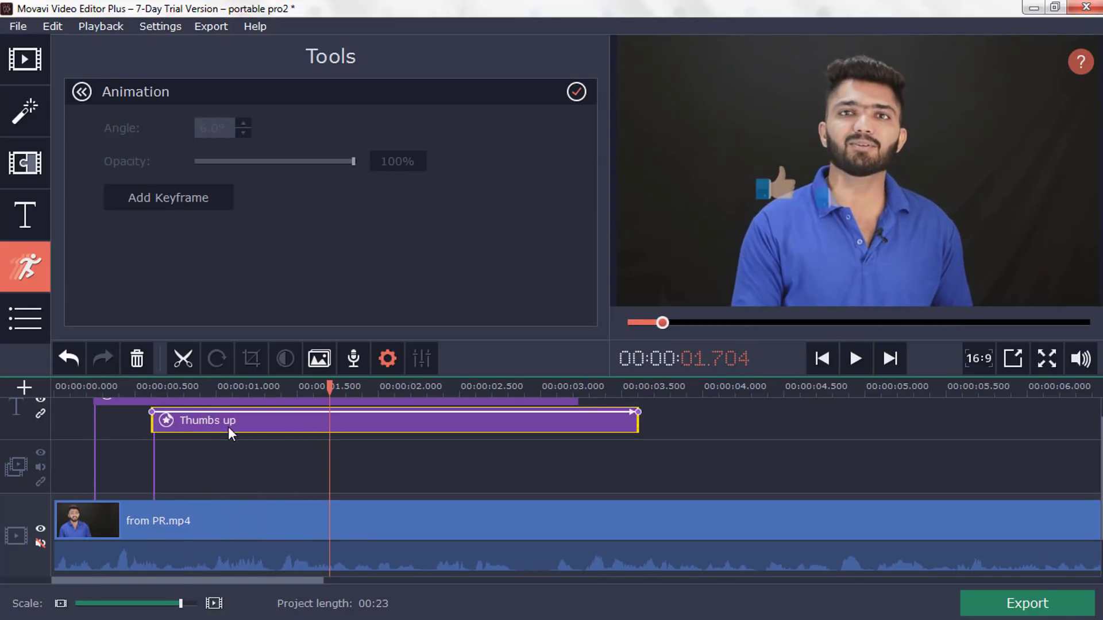
- Duplicate the Thumbs up clip again, start the copy at about 1 s, and move its sticker lower in the frame
{"action": "left_click", "coordinate": [228, 427]}
{"action": "key", "text": "ctrl+c"}
{"action": "key", "text": "ctrl+v"}
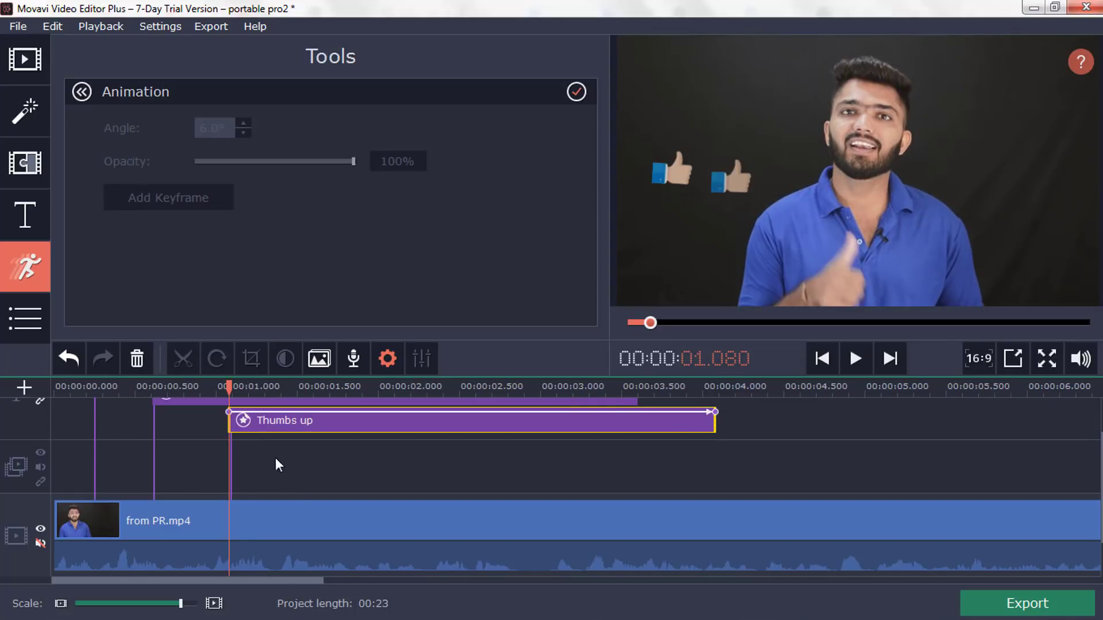
{"action": "left_click_drag", "start_coordinate": [303, 431], "coordinate": [261, 422]}
{"action": "double_click", "coordinate": [262, 422]}
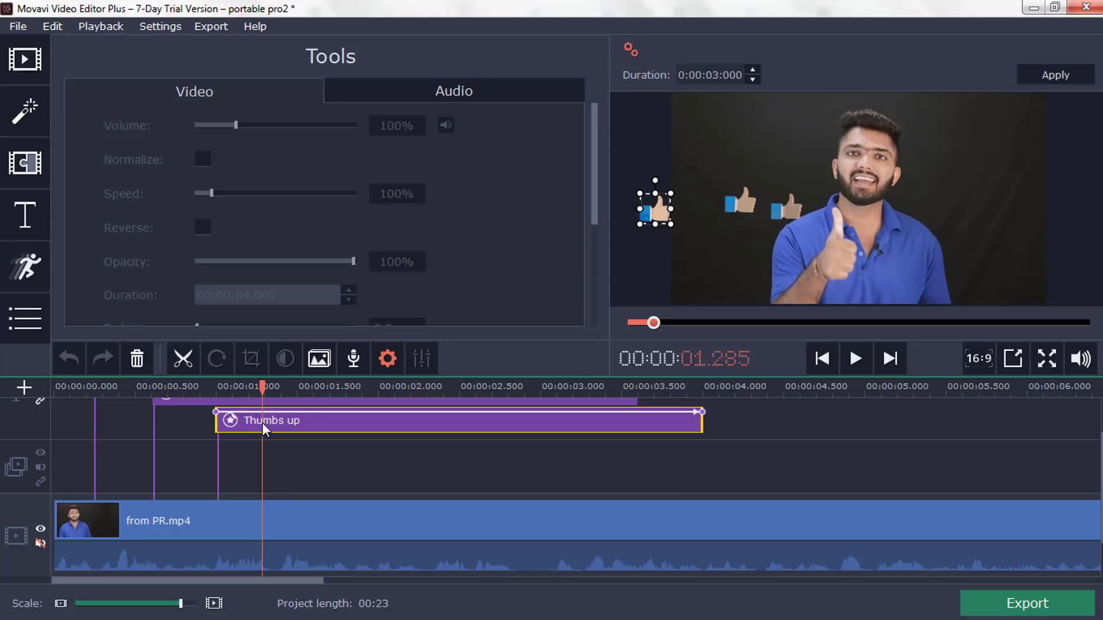
{"action": "left_click_drag", "start_coordinate": [663, 220], "coordinate": [662, 277]}
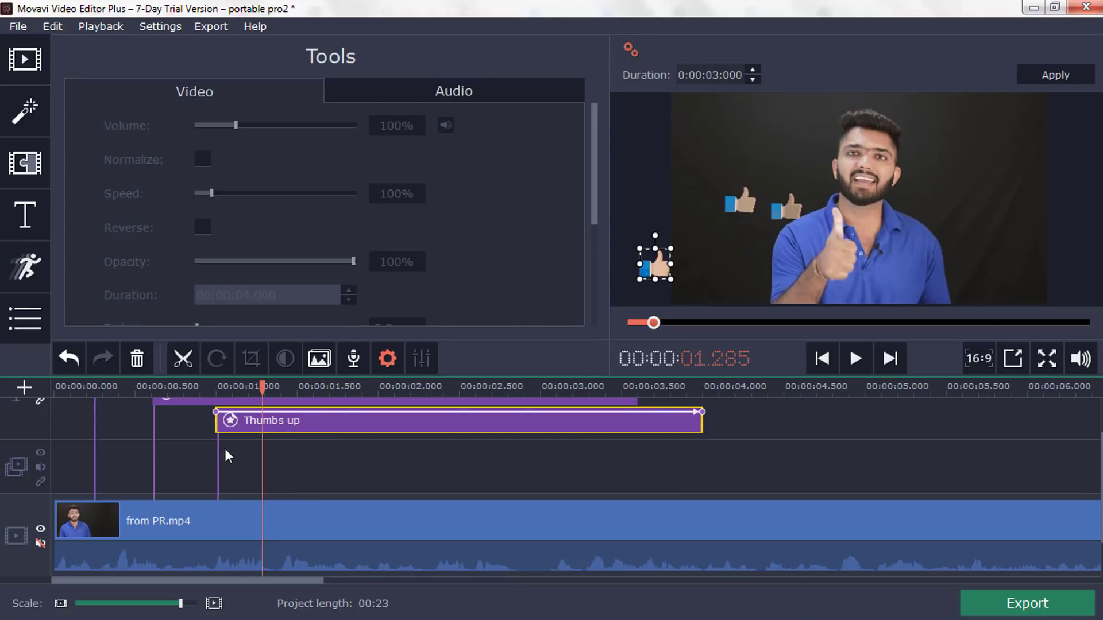
- Play back the opening to check the motion of all three thumbs-up stickers
{"action": "left_click", "coordinate": [104, 406]}
{"action": "key", "text": "space"}
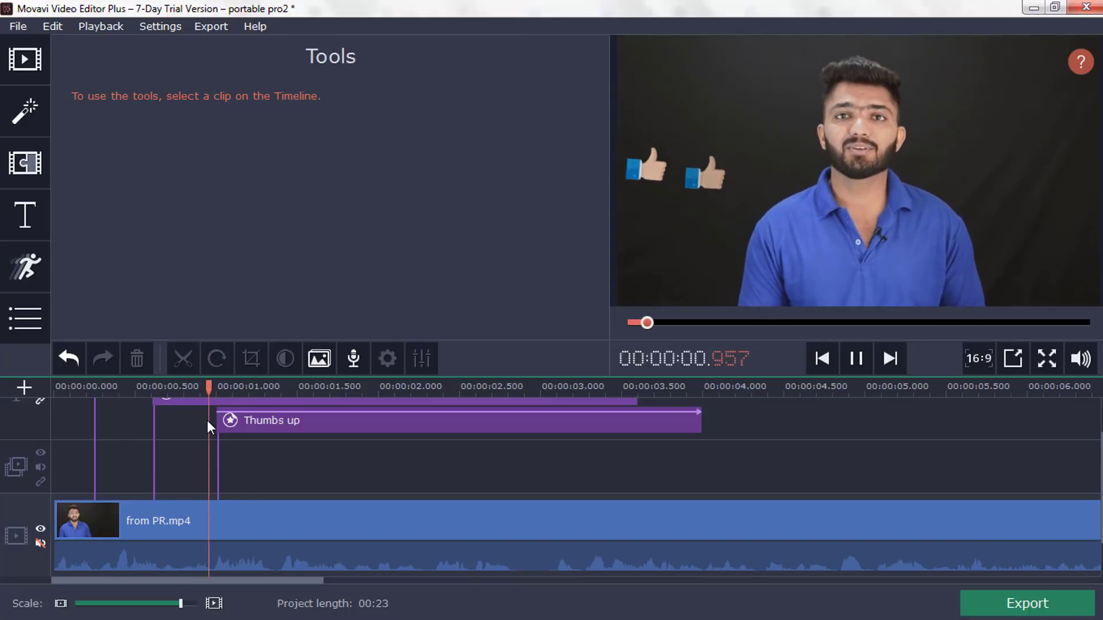
{"action": "key", "text": "space"}
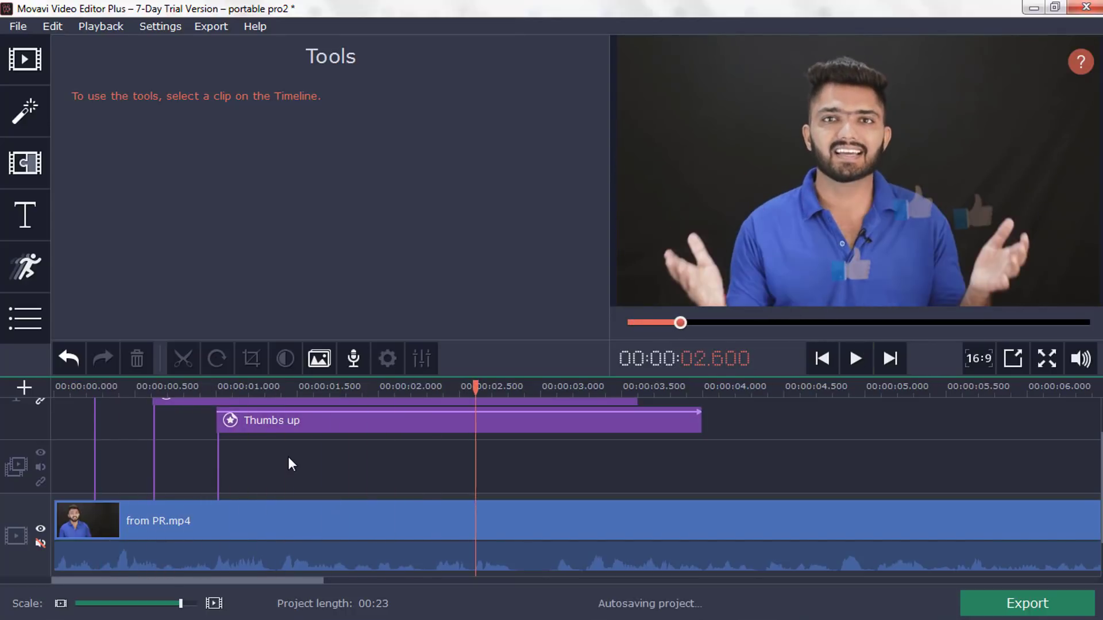
- Duplicate the Thumbs up clip once more, move its sticker near the top of the frame, and start the copy at about 0.4 s
{"action": "left_click", "coordinate": [299, 428]}
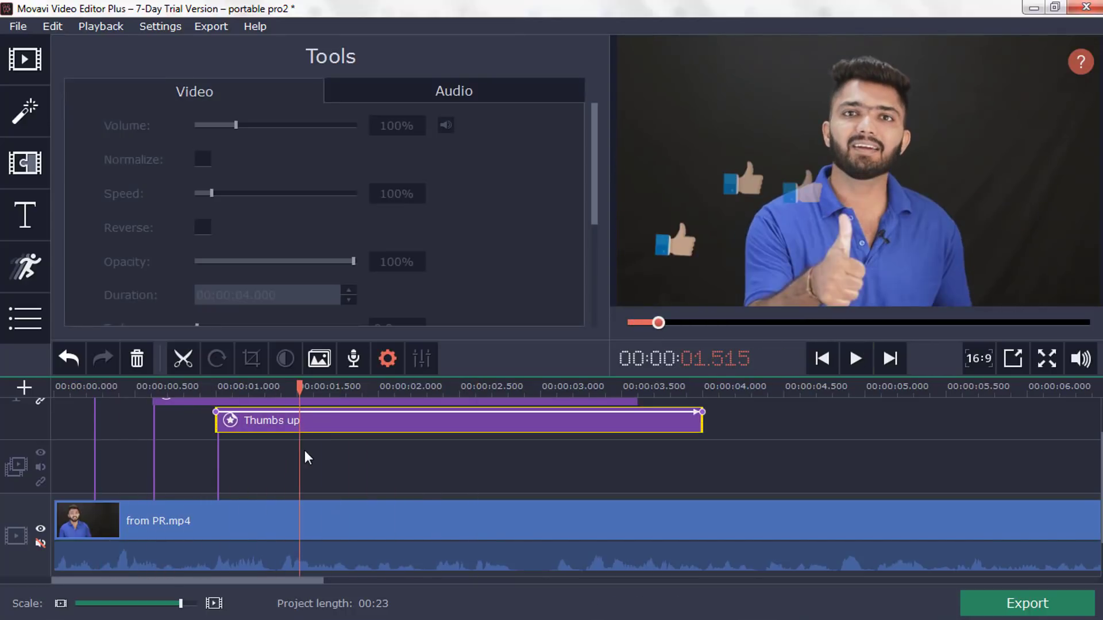
{"action": "key", "text": "ctrl+z"}
{"action": "double_click", "coordinate": [389, 425]}
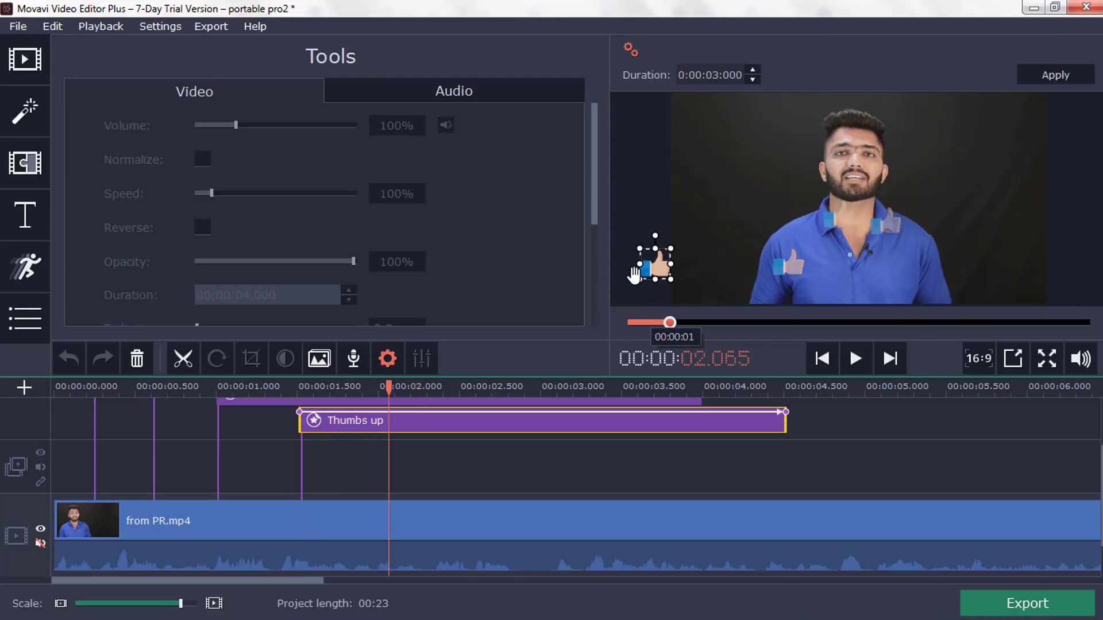
{"action": "left_click_drag", "start_coordinate": [656, 270], "coordinate": [657, 154]}
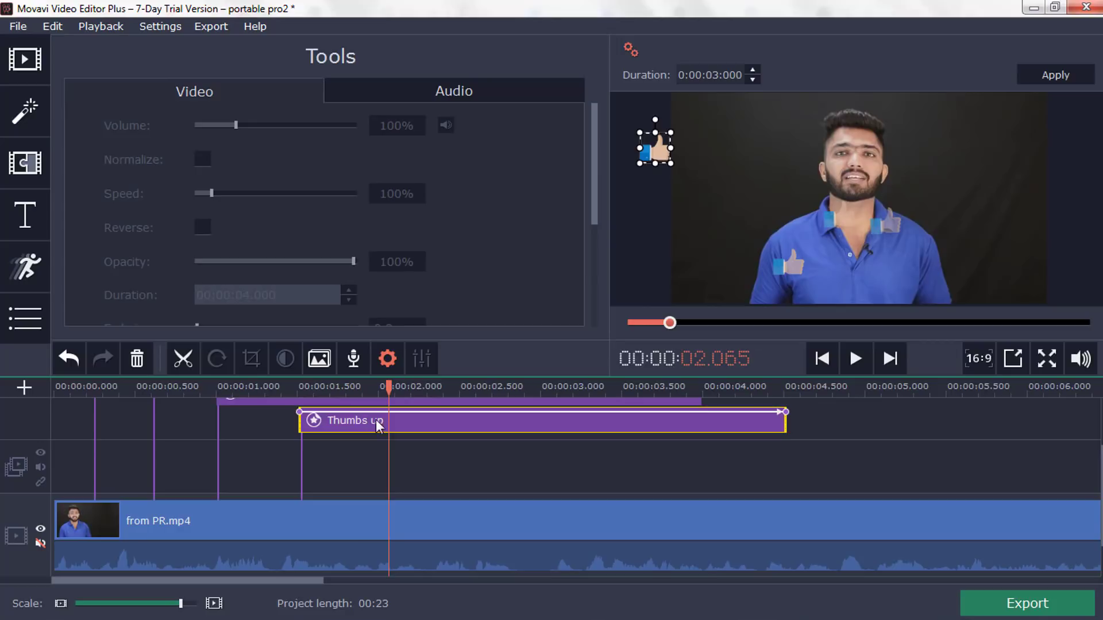
{"action": "left_click_drag", "start_coordinate": [378, 425], "coordinate": [200, 425]}
- Play back the opening to check the motion of all four thumbs-up stickers
{"action": "left_click", "coordinate": [130, 393]}
{"action": "left_click", "coordinate": [83, 390]}
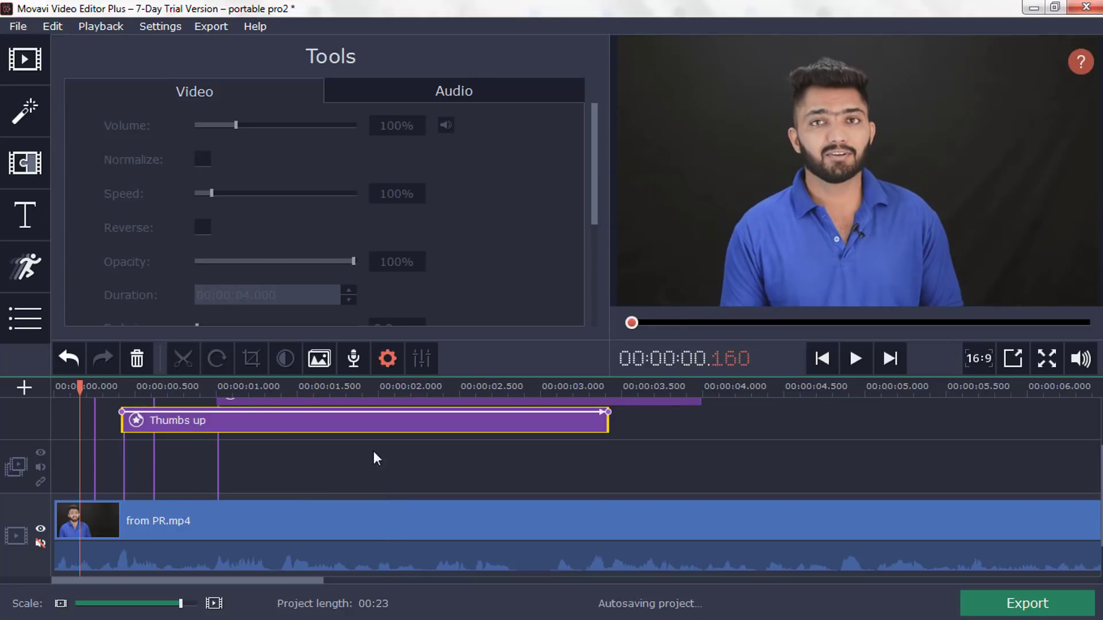
{"action": "key", "text": "space"}
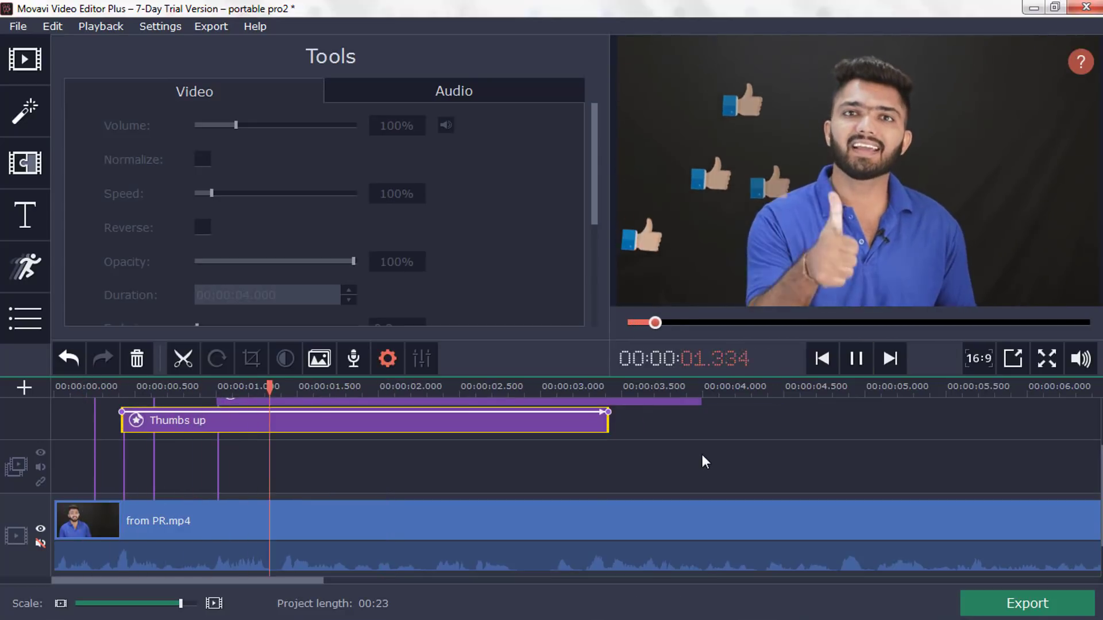
{"action": "key", "text": "space"}
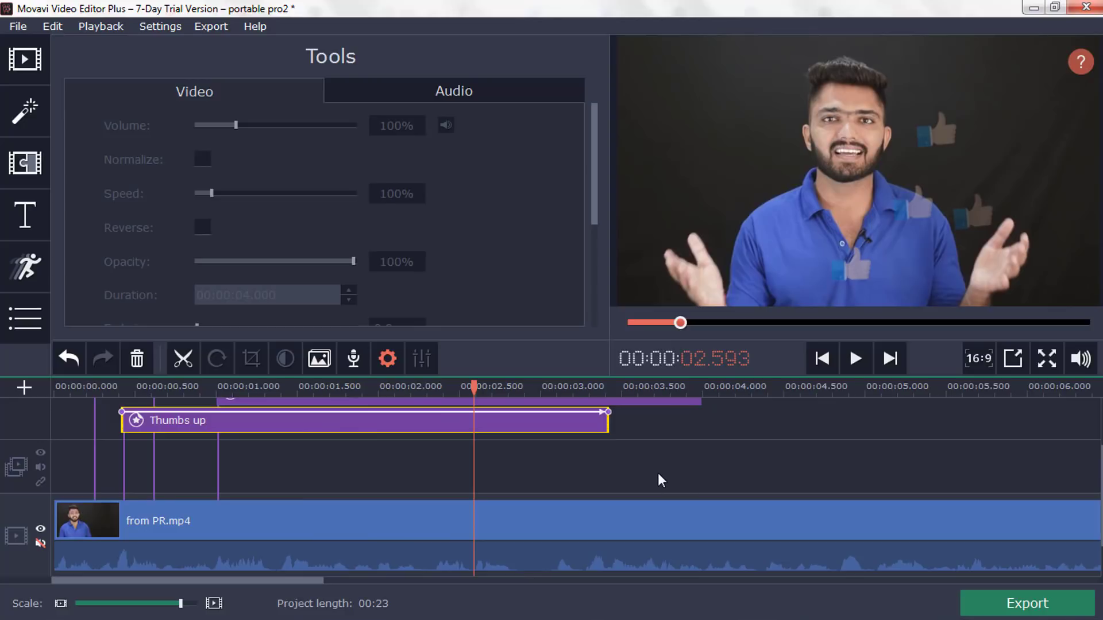
- Import the bell image from the media folder onto the overlay video track, starting at about 5.7 s
{"action": "scroll", "coordinate": [422, 497], "scroll_direction": "down", "scroll_amount": 3}
{"action": "left_click", "coordinate": [260, 464]}
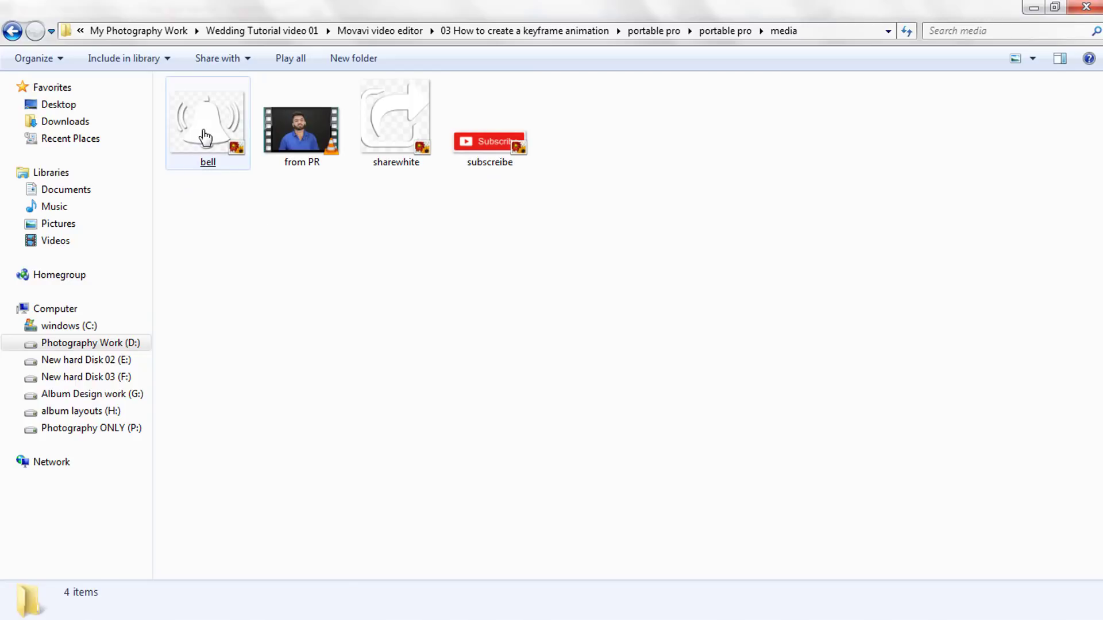
{"action": "left_click_drag", "start_coordinate": [206, 138], "coordinate": [463, 308]}
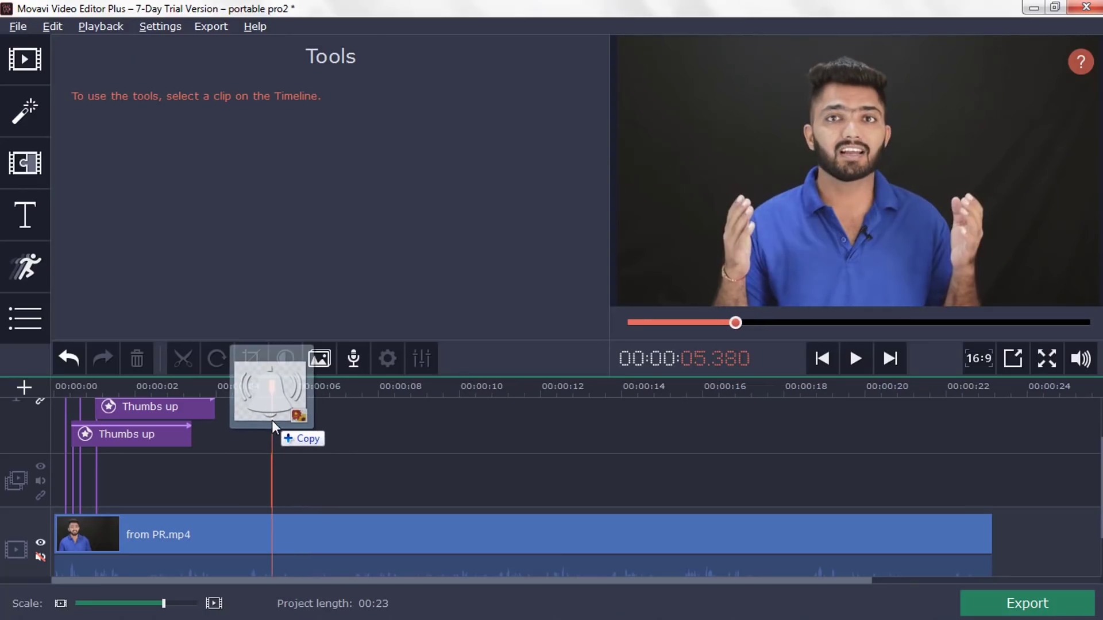
{"action": "left_click_drag", "start_coordinate": [271, 419], "coordinate": [287, 464]}
{"action": "scroll", "coordinate": [198, 472], "scroll_direction": "down", "scroll_amount": 1}
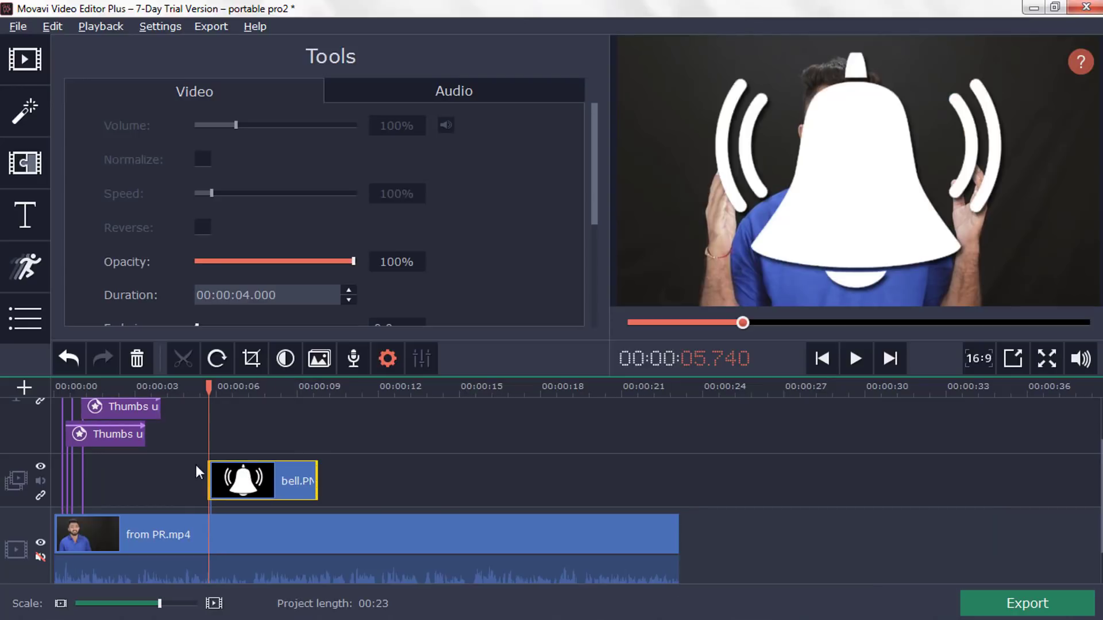
{"action": "left_click", "coordinate": [24, 390]}
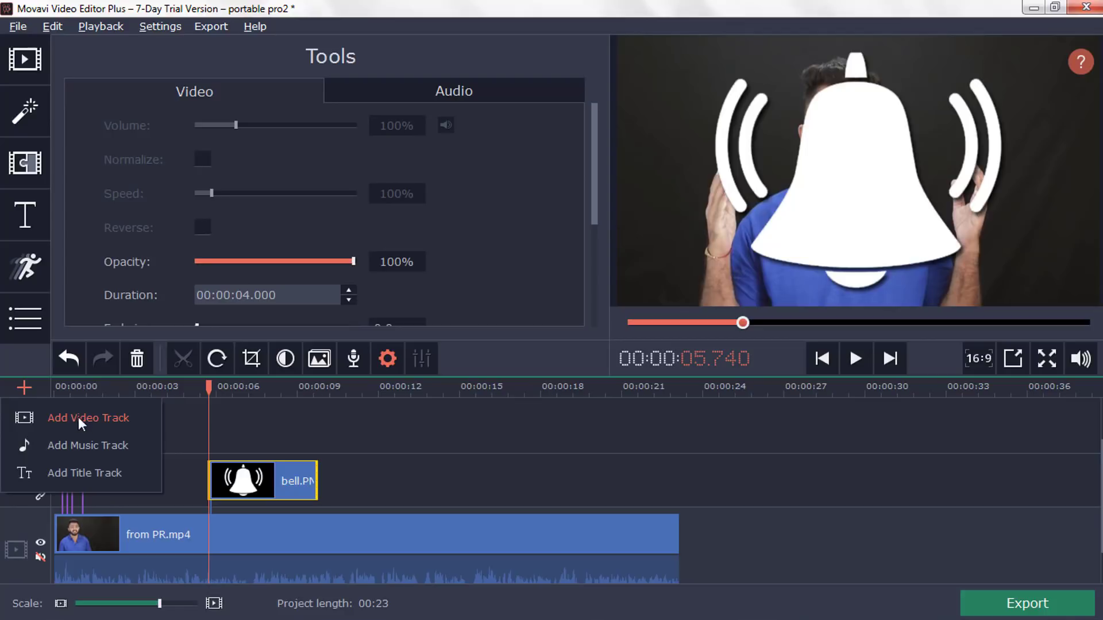
{"action": "left_click", "coordinate": [328, 422]}
- Shrink the bell picture-in-picture overlay to a small icon and place it just outside the left edge of the video frame
{"action": "left_click", "coordinate": [270, 475]}
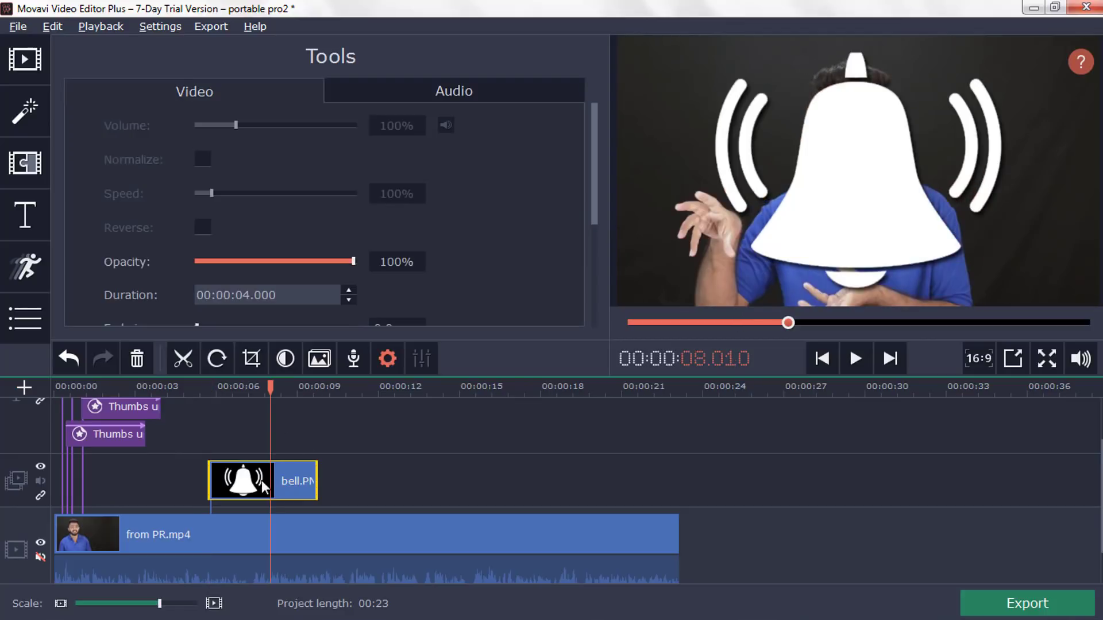
{"action": "left_click", "coordinate": [260, 486]}
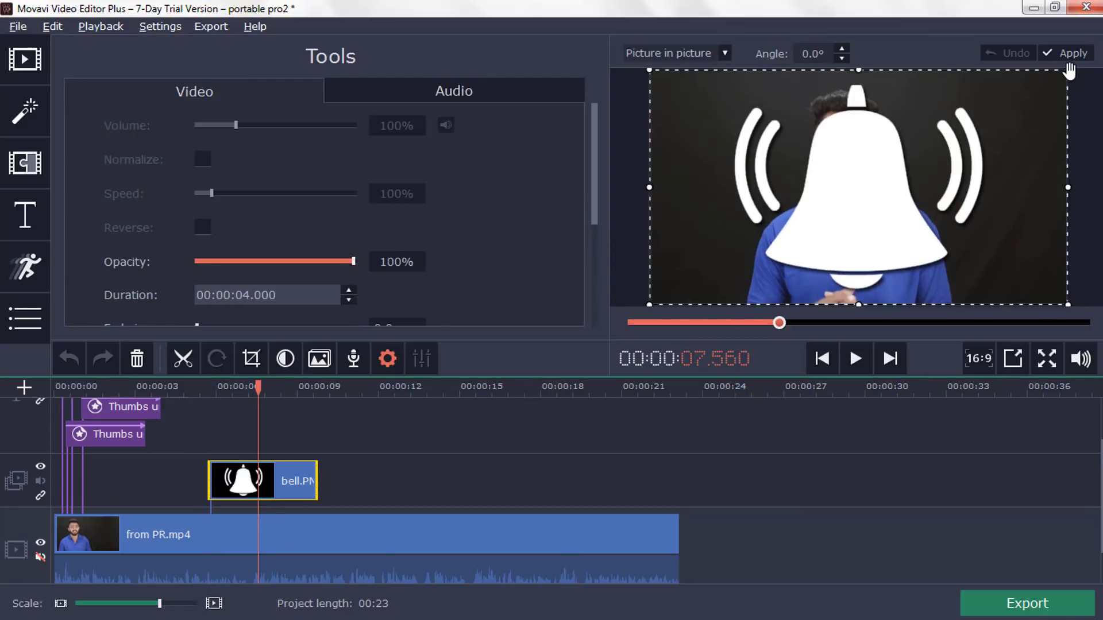
{"action": "left_click_drag", "start_coordinate": [1069, 70], "coordinate": [621, 217]}
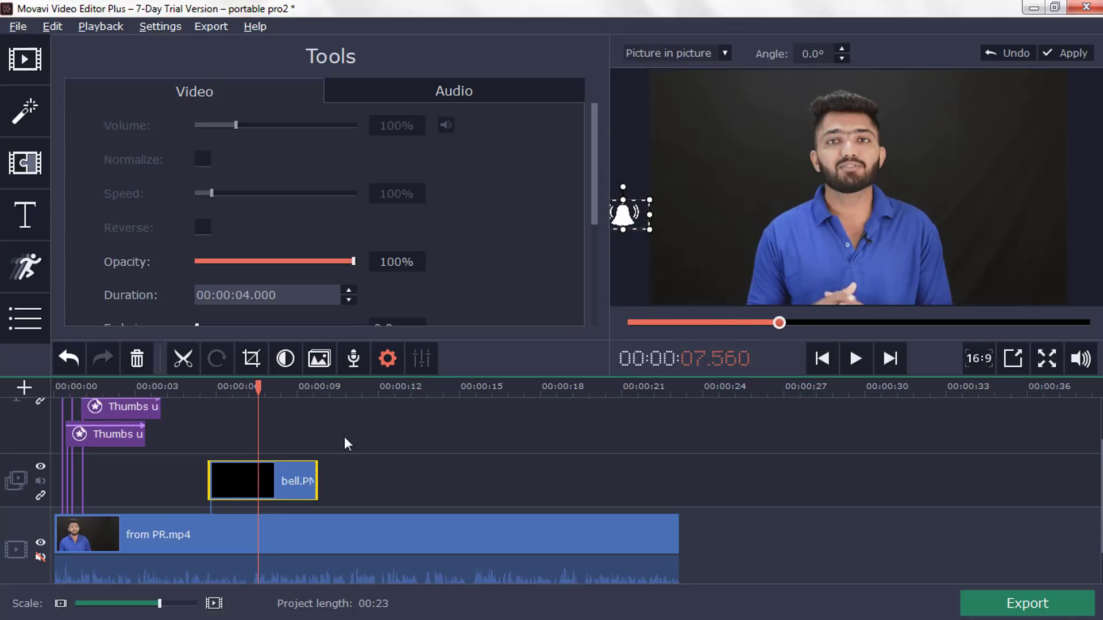
- Trim the end of the bell.PNG clip so it lasts 3 seconds
{"action": "scroll", "coordinate": [344, 444], "scroll_direction": "up", "scroll_amount": 3}
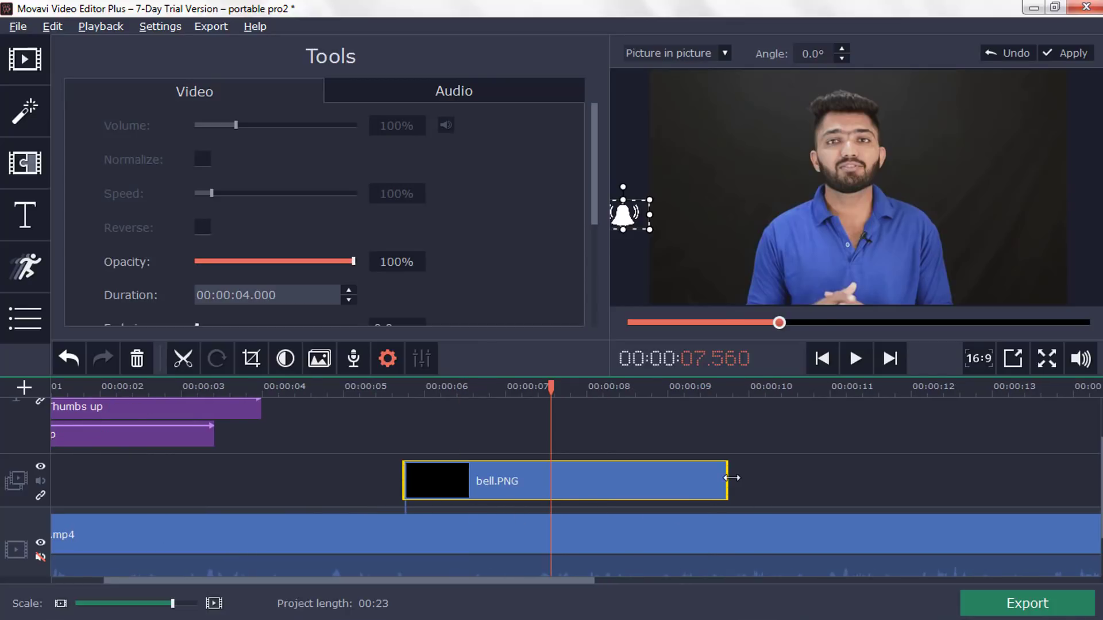
{"action": "left_click_drag", "start_coordinate": [732, 477], "coordinate": [676, 476]}
{"action": "left_click_drag", "start_coordinate": [661, 475], "coordinate": [646, 475]}
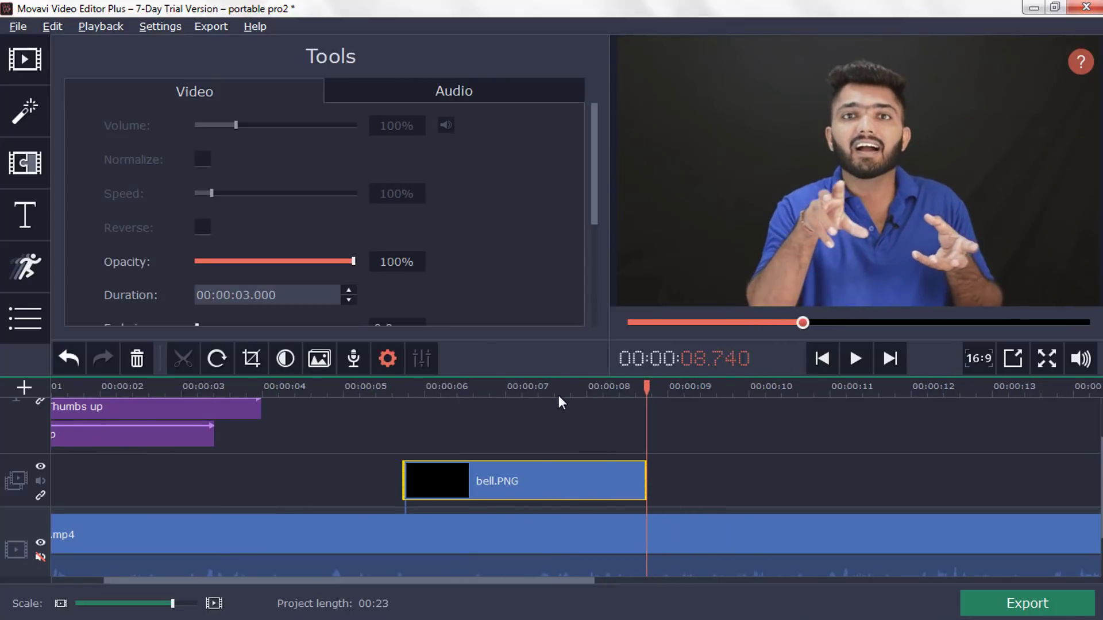
- Add a keyframe animation to the bell, ending beyond the frame's right edge at 0% opacity with a slight counterclockwise tilt
{"action": "left_click", "coordinate": [25, 266]}
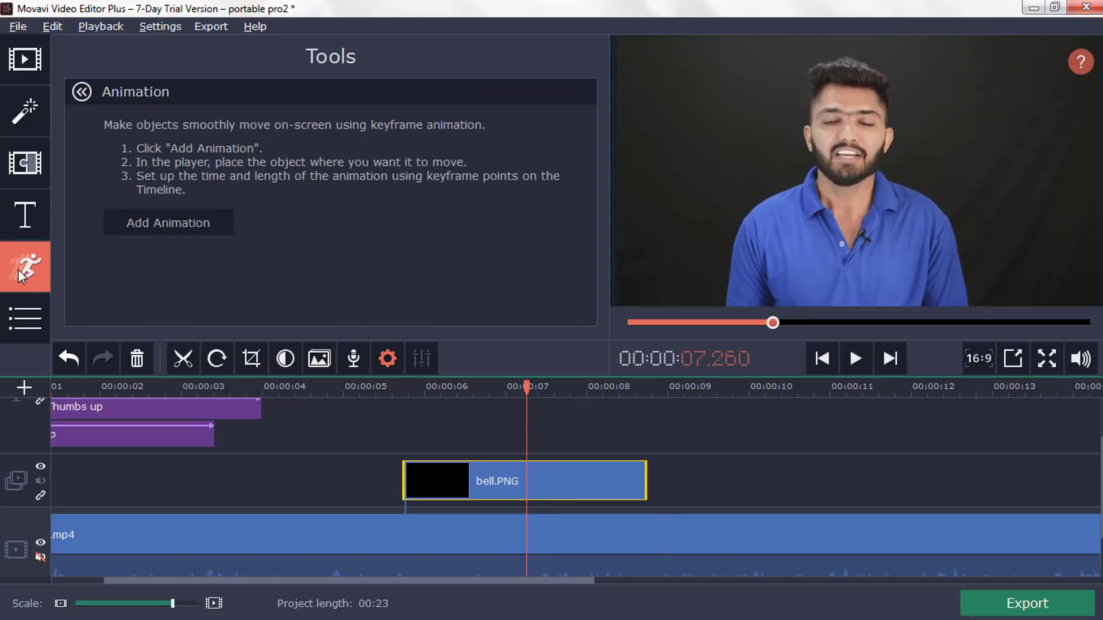
{"action": "left_click", "coordinate": [137, 221]}
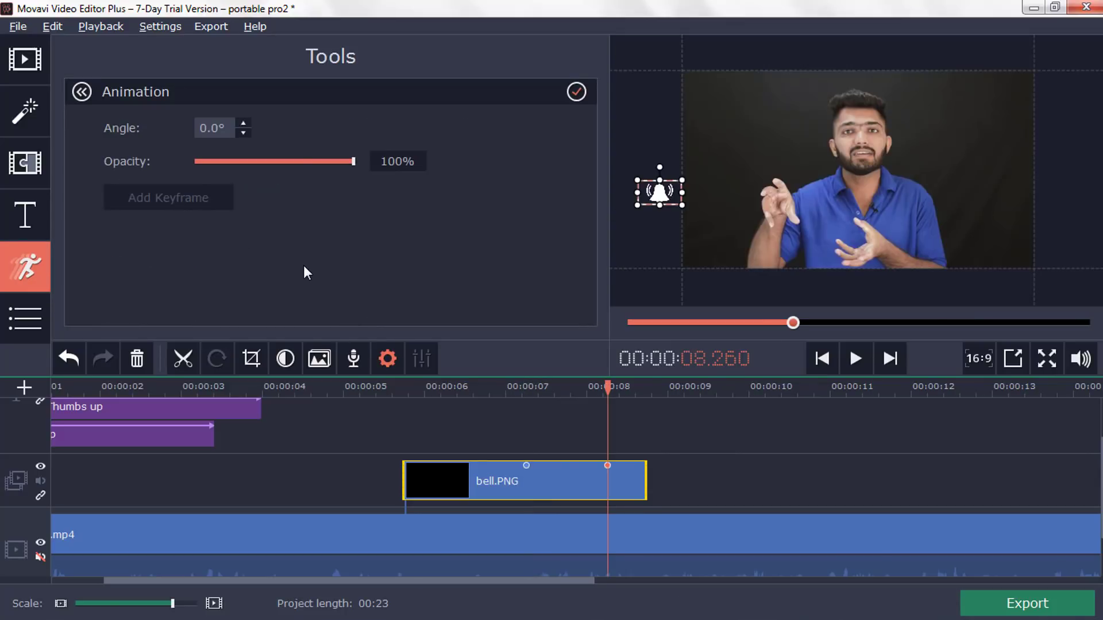
{"action": "right_click", "coordinate": [609, 466]}
{"action": "left_click", "coordinate": [647, 477]}
{"action": "left_click_drag", "start_coordinate": [659, 195], "coordinate": [1056, 140]}
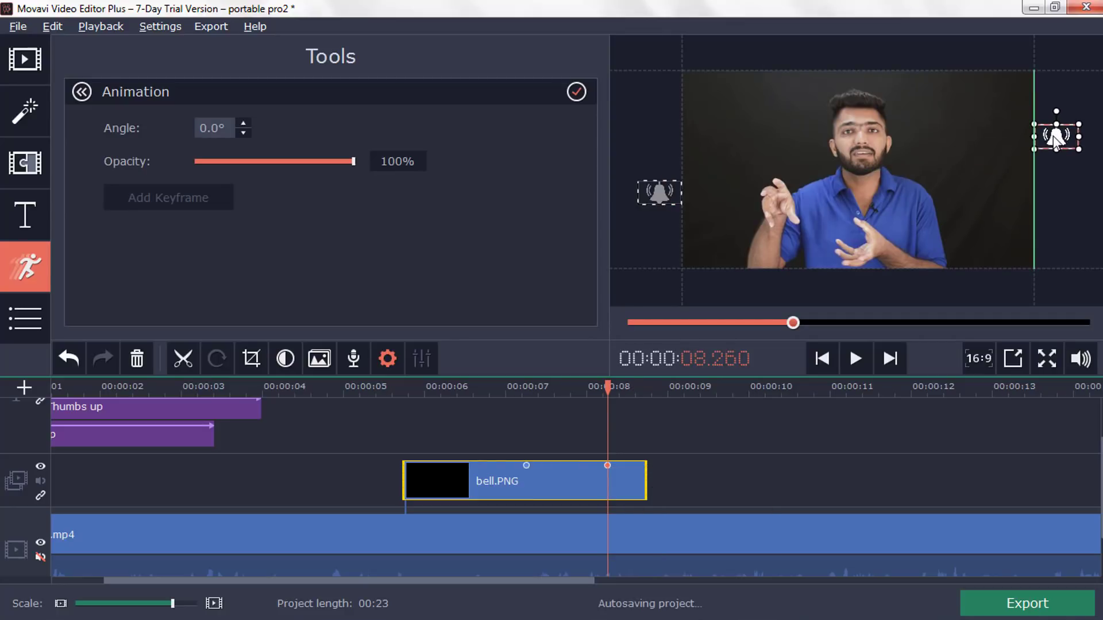
{"action": "left_click_drag", "start_coordinate": [354, 162], "coordinate": [187, 176]}
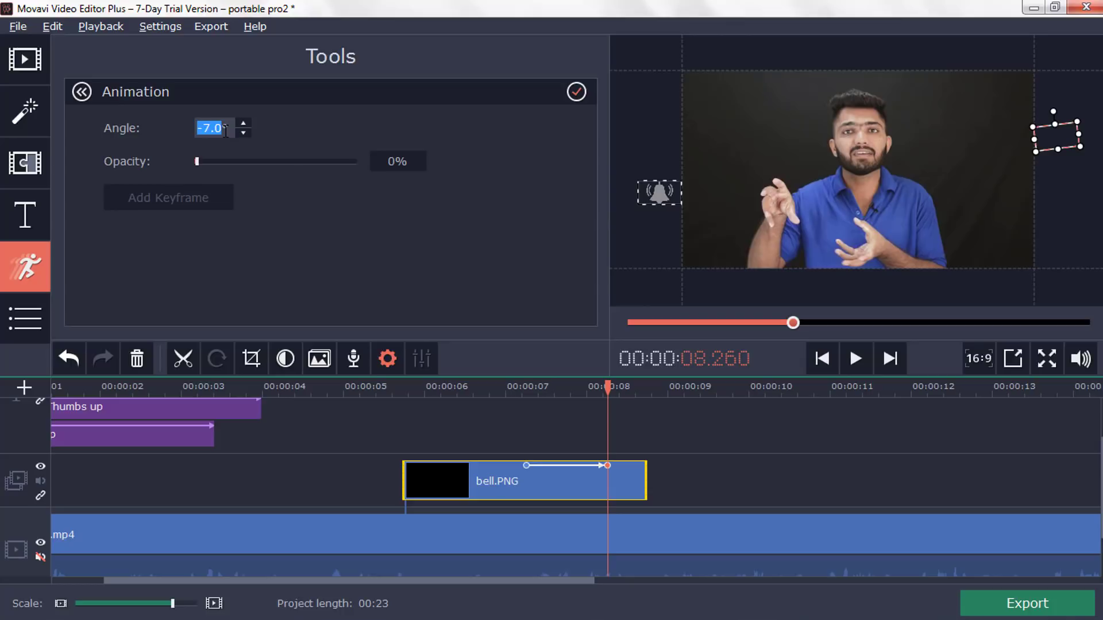
- Set the bell's start keyframe angle to 10° and stretch its animation across the whole clip, starting at about 5.45 s
{"action": "right_click", "coordinate": [525, 465]}
{"action": "left_click", "coordinate": [586, 475]}
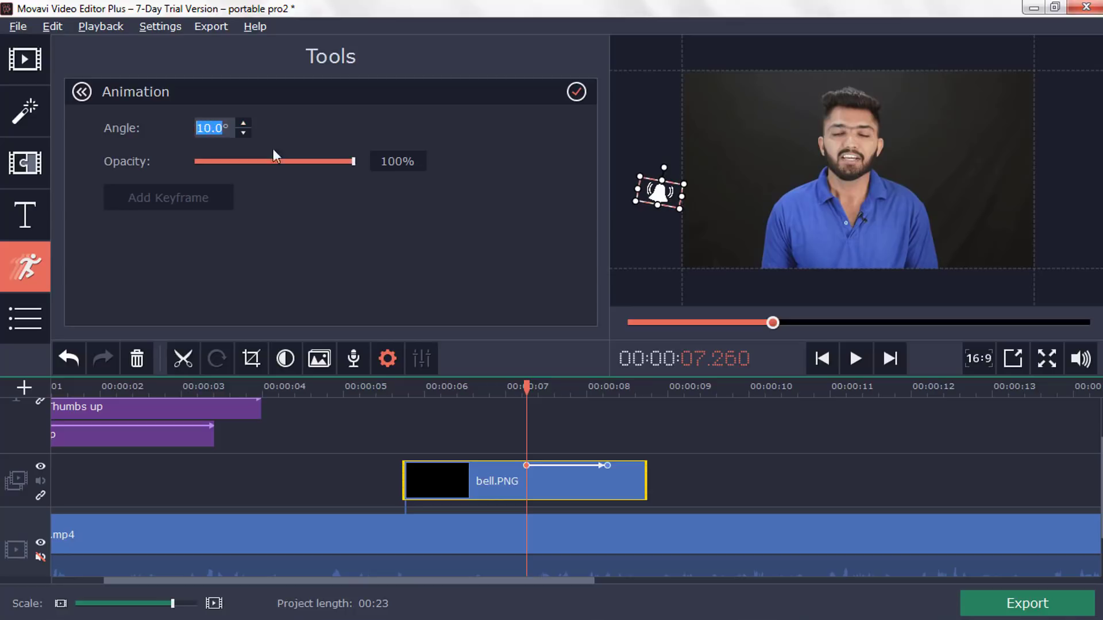
{"action": "left_click_drag", "start_coordinate": [525, 466], "coordinate": [365, 471]}
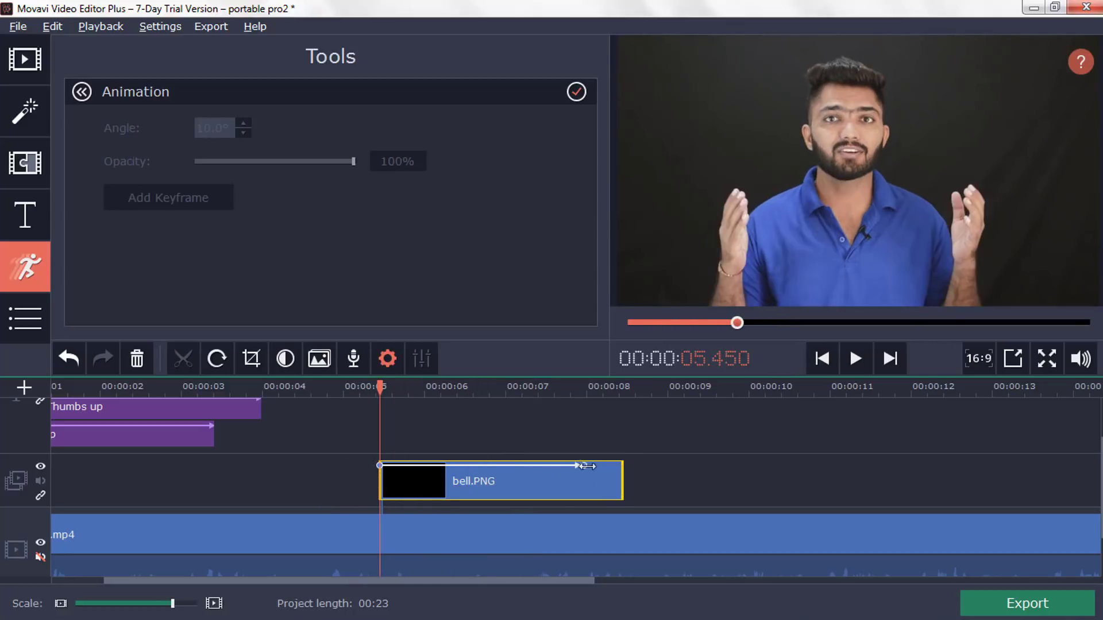
- Preview the bell's motion and set its end keyframe angle to -23°
{"action": "left_click", "coordinate": [371, 388]}
{"action": "left_click", "coordinate": [545, 440]}
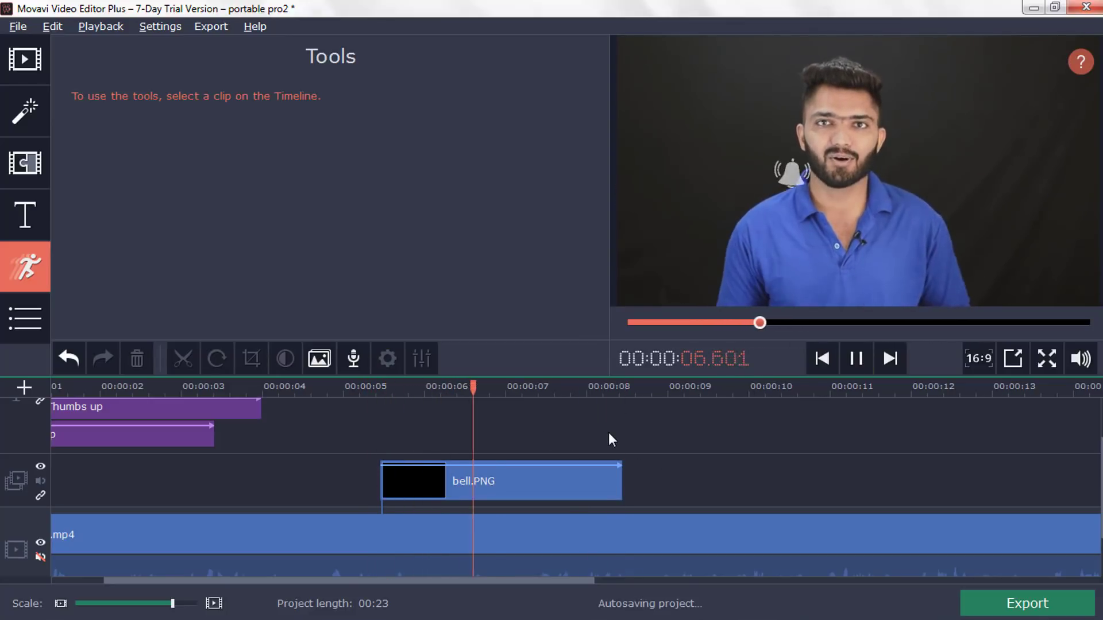
{"action": "key", "text": "space"}
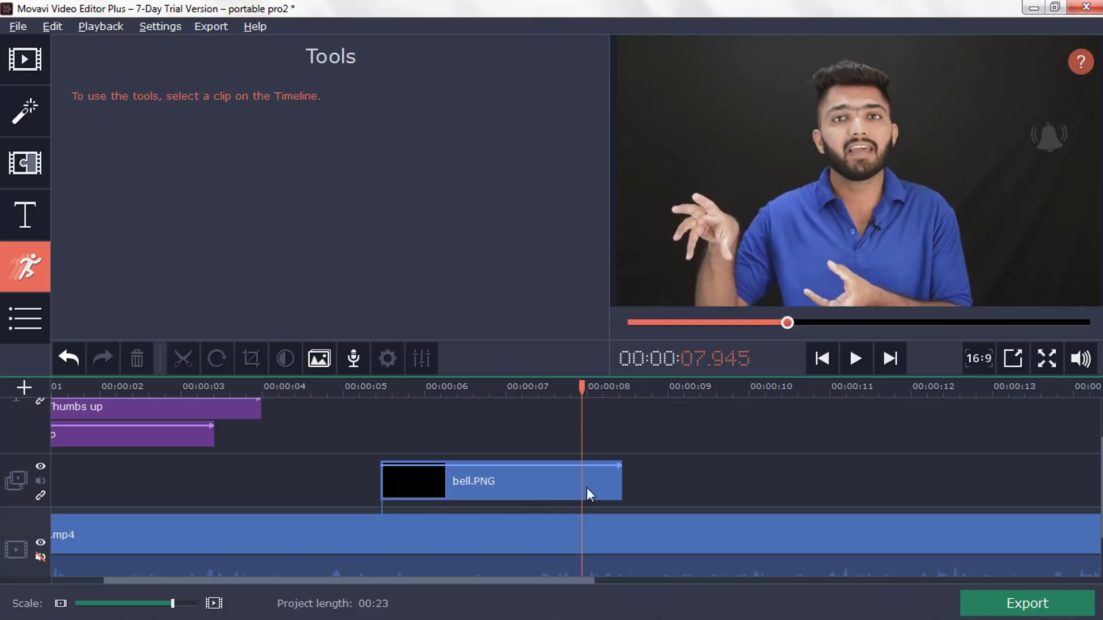
{"action": "right_click", "coordinate": [622, 466]}
{"action": "left_click", "coordinate": [623, 466]}
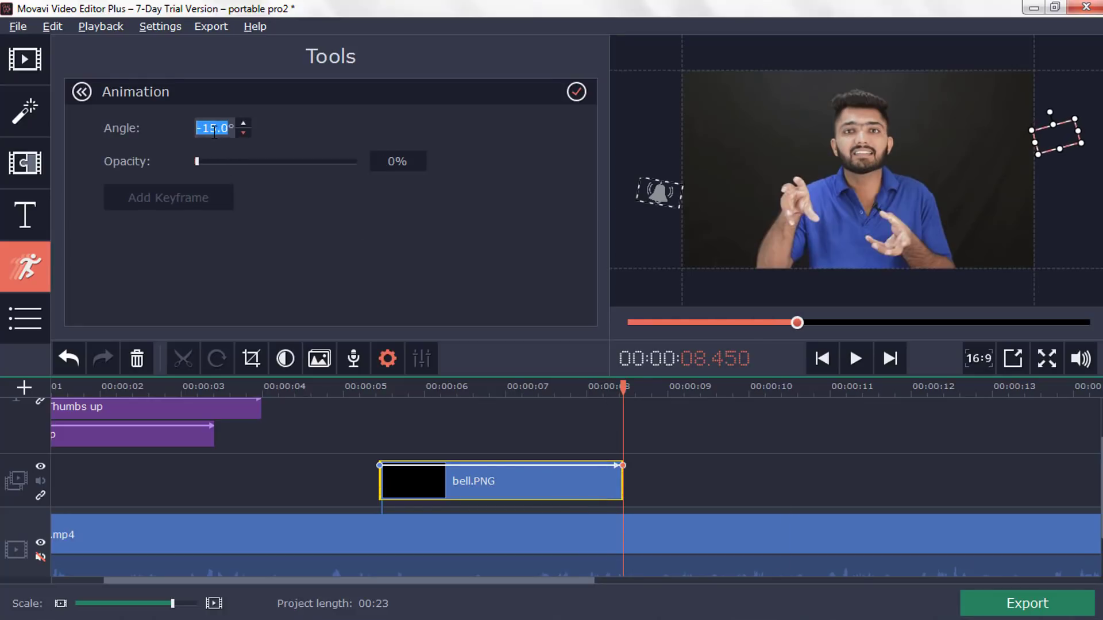
- Duplicate the bell.PNG clip, start the copy at about 6.07 s, and move its start keyframe position higher beside the frame
{"action": "left_click", "coordinate": [508, 490]}
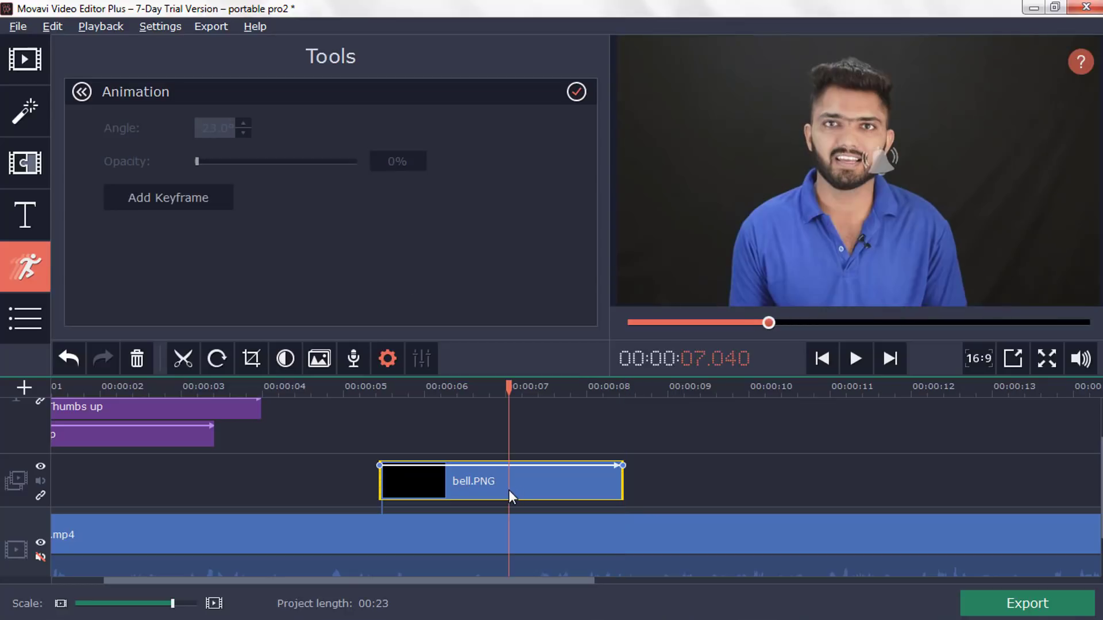
{"action": "key", "text": "ctrl+v"}
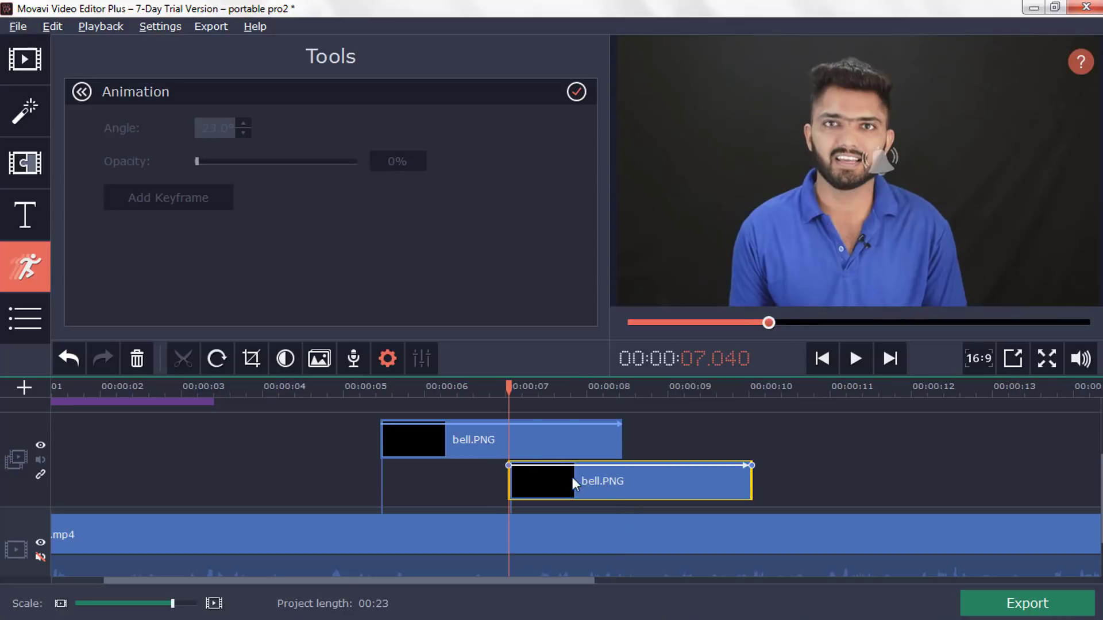
{"action": "left_click_drag", "start_coordinate": [572, 477], "coordinate": [478, 477]}
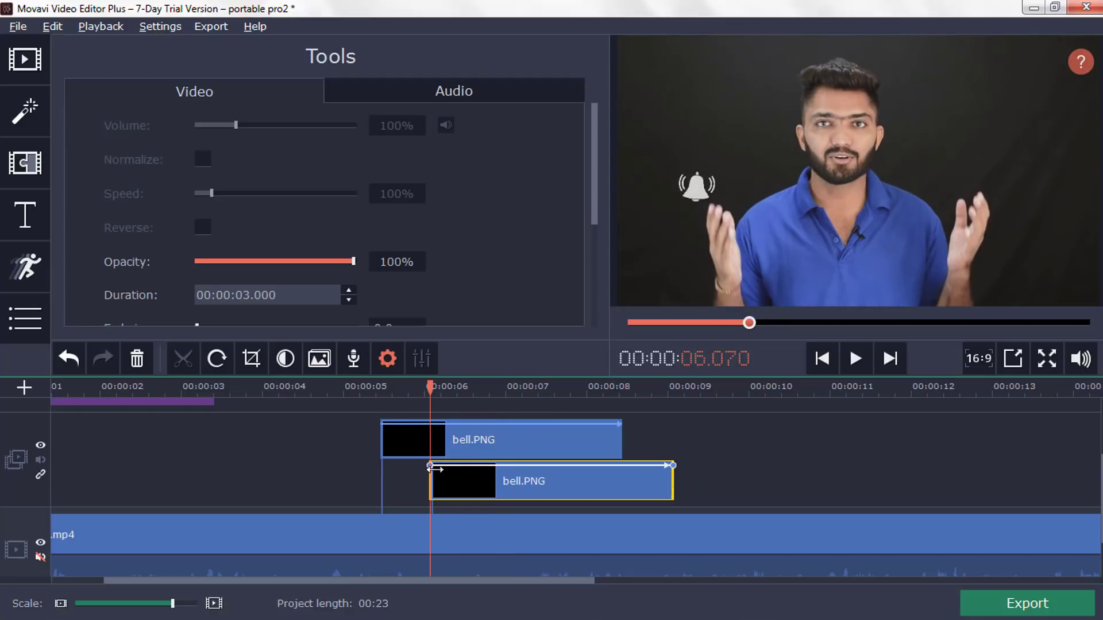
{"action": "right_click", "coordinate": [432, 466]}
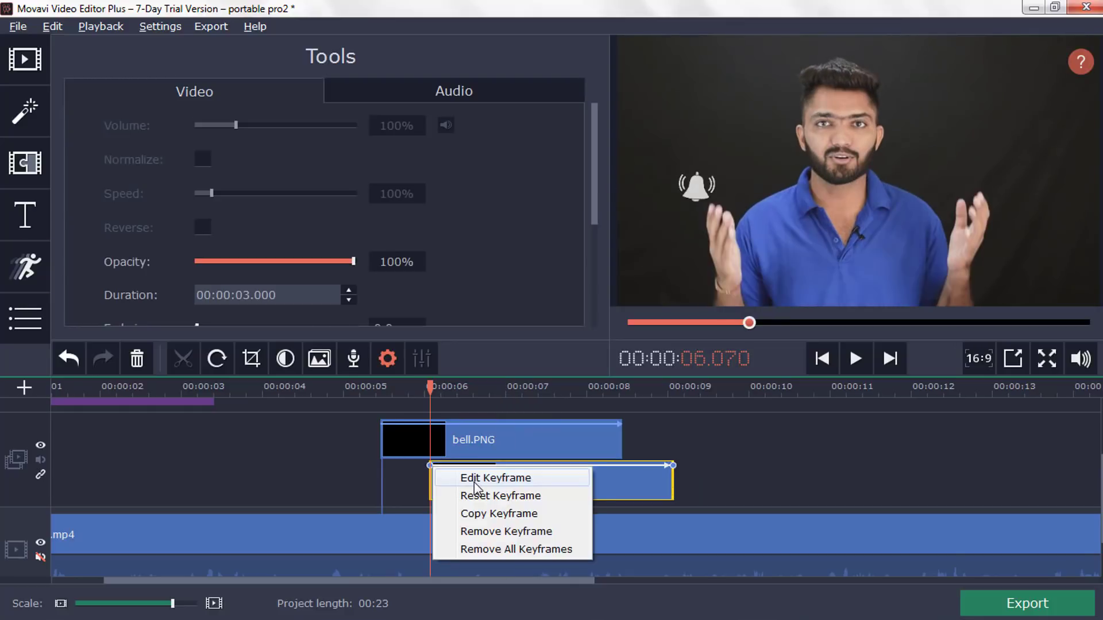
{"action": "left_click", "coordinate": [474, 478]}
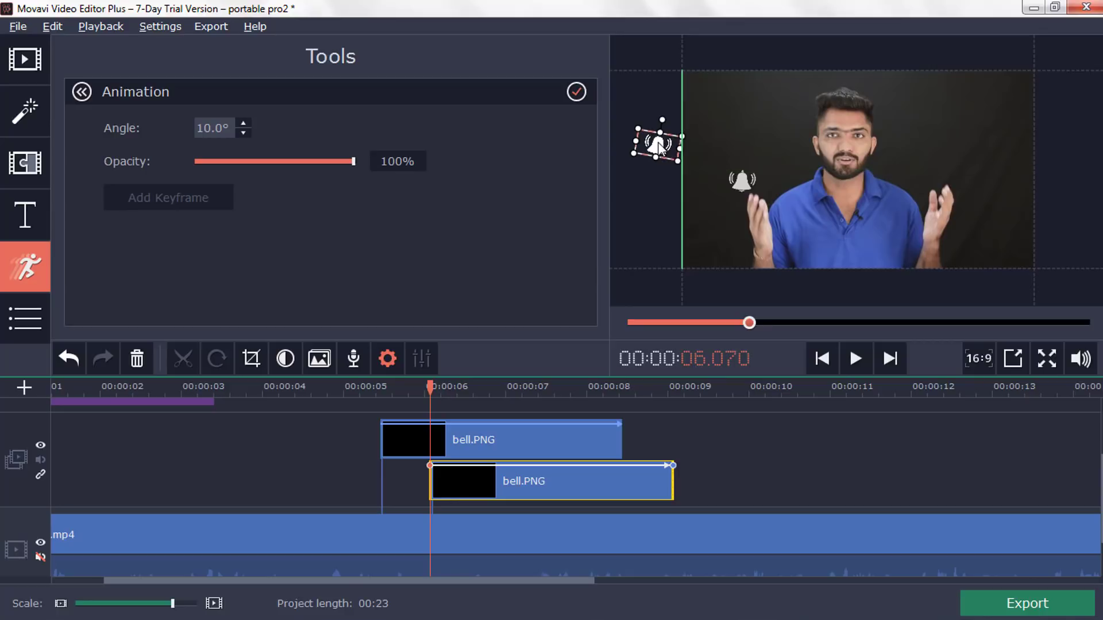
{"action": "left_click_drag", "start_coordinate": [664, 109], "coordinate": [654, 110]}
- Make another copy of the bell.PNG clip starting at about 5.57 s, and move its start keyframe position lower beside the frame
{"action": "left_click", "coordinate": [499, 495]}
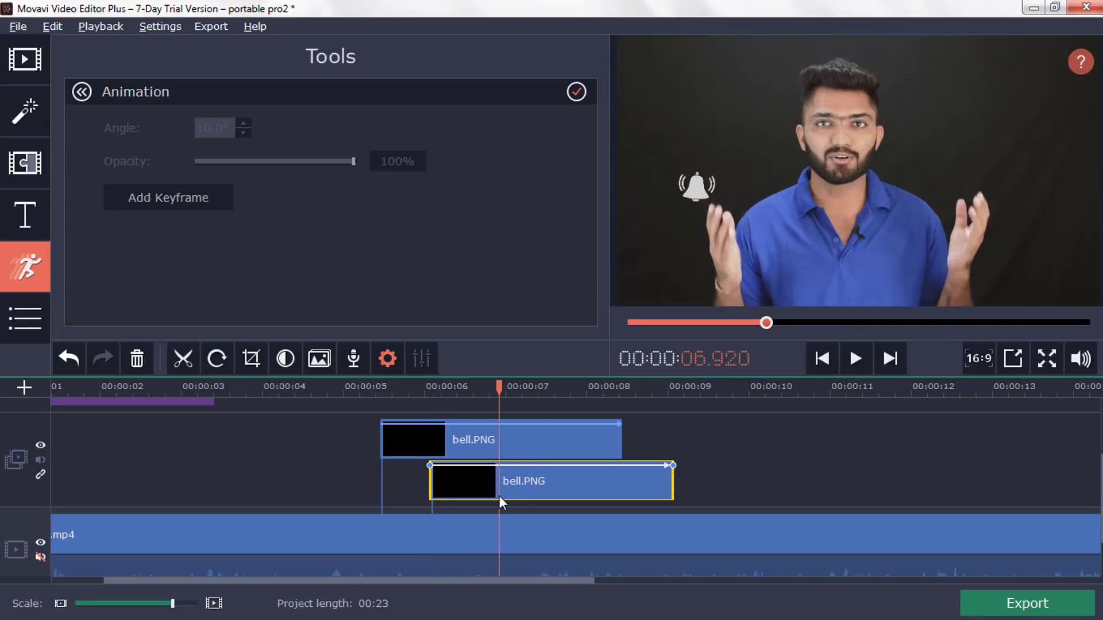
{"action": "key", "text": "ctrl+v"}
{"action": "left_click_drag", "start_coordinate": [564, 487], "coordinate": [473, 484]}
{"action": "right_click", "coordinate": [389, 465]}
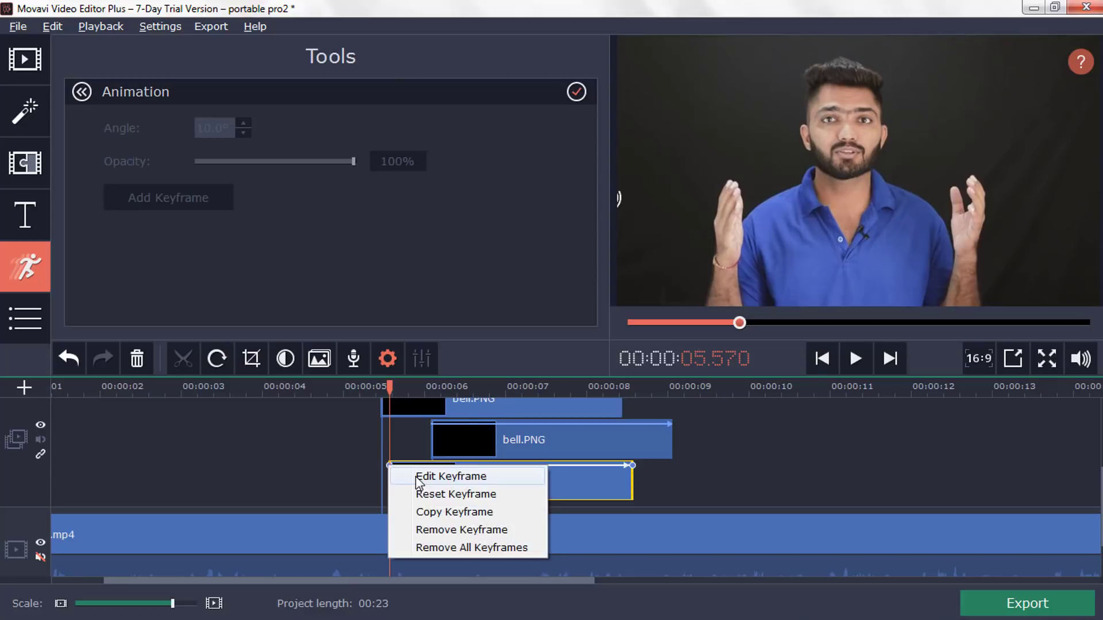
{"action": "left_click", "coordinate": [436, 475]}
{"action": "left_click_drag", "start_coordinate": [657, 112], "coordinate": [649, 222]}
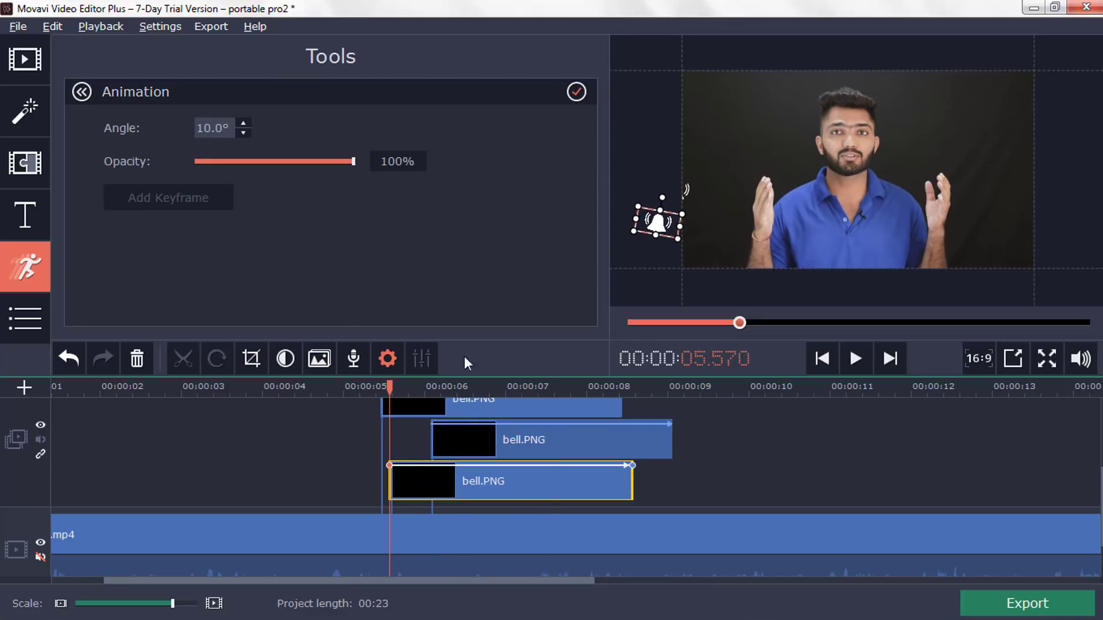
- Play back the bell section to check how the three bells move and fade together
{"action": "left_click", "coordinate": [781, 471]}
{"action": "key", "text": "space"}
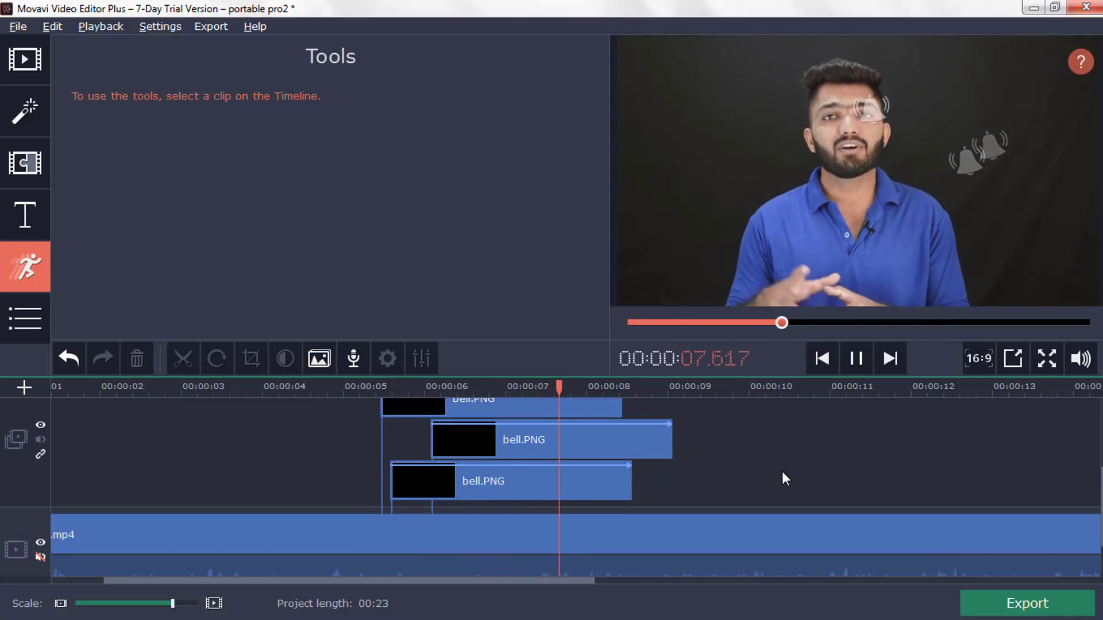
{"action": "key", "text": "space"}
{"action": "scroll", "coordinate": [408, 470], "scroll_direction": "down", "scroll_amount": 2}
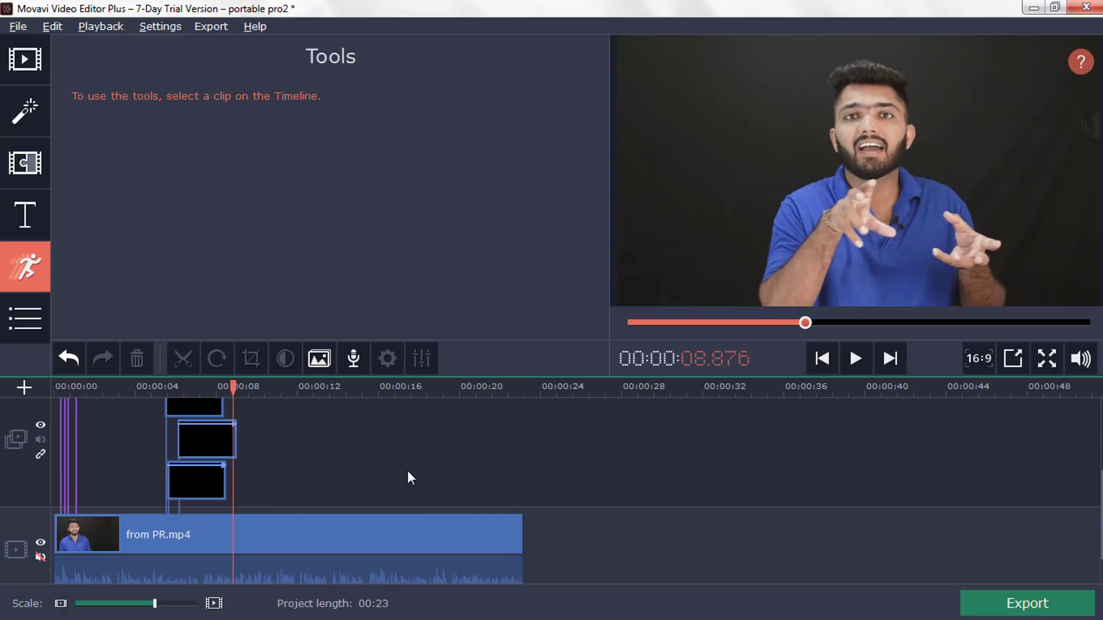
{"action": "scroll", "coordinate": [379, 470], "scroll_direction": "up", "scroll_amount": 3}
{"action": "scroll", "coordinate": [201, 482], "scroll_direction": "down", "scroll_amount": 3}
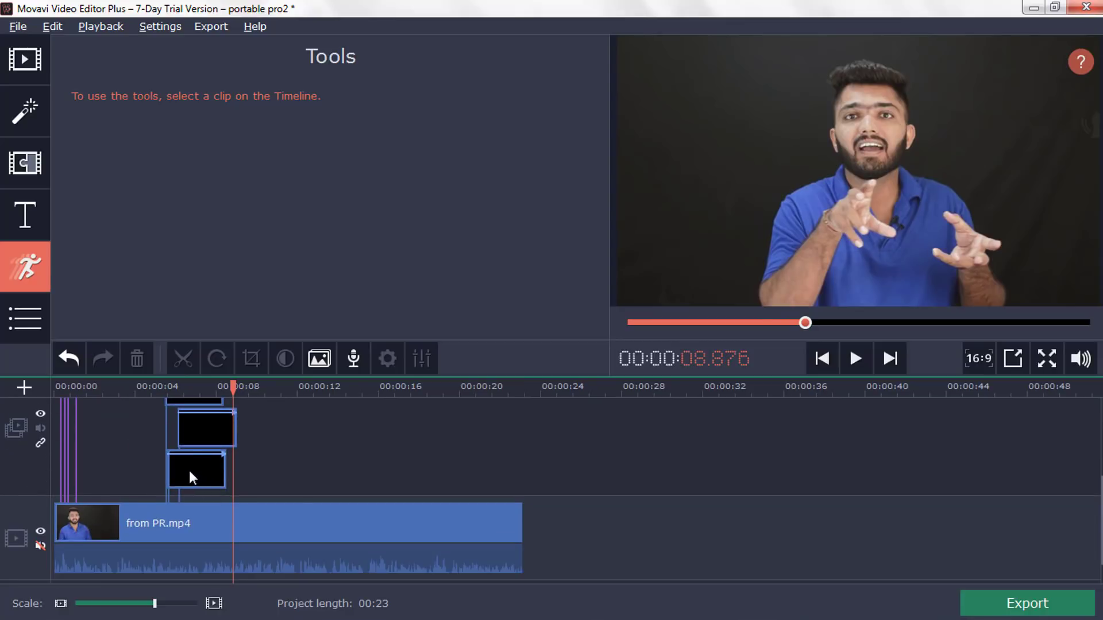
- Open the portable pro project and toggle the sound of the main video track holding from PR.mp4
{"action": "left_click", "coordinate": [18, 27]}
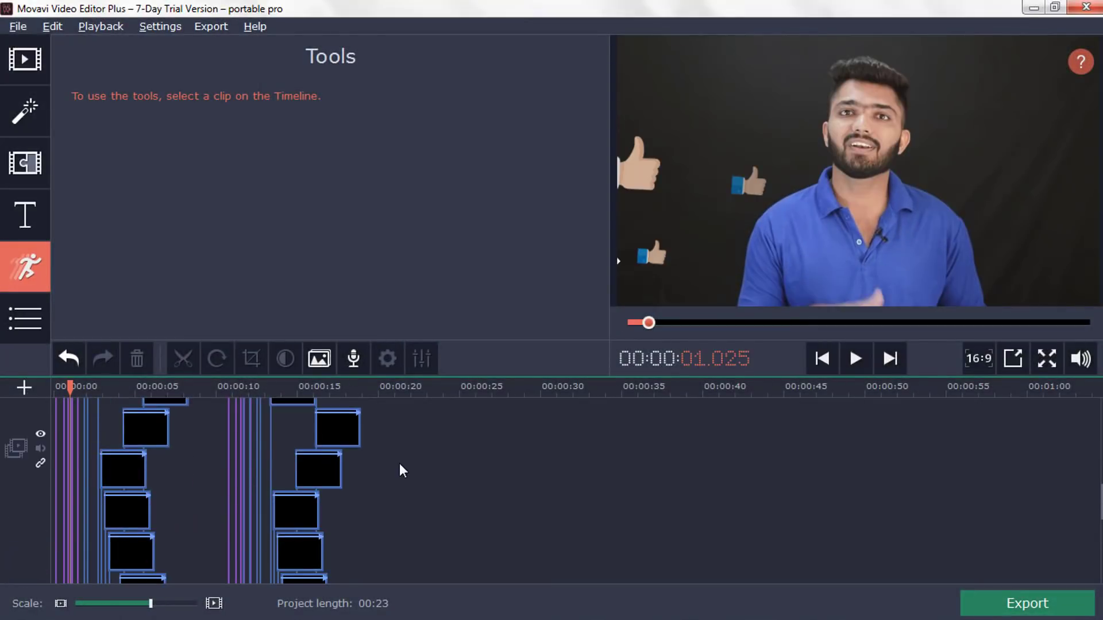
{"action": "scroll", "coordinate": [402, 471], "scroll_direction": "down", "scroll_amount": 5}
{"action": "left_click", "coordinate": [40, 508]}
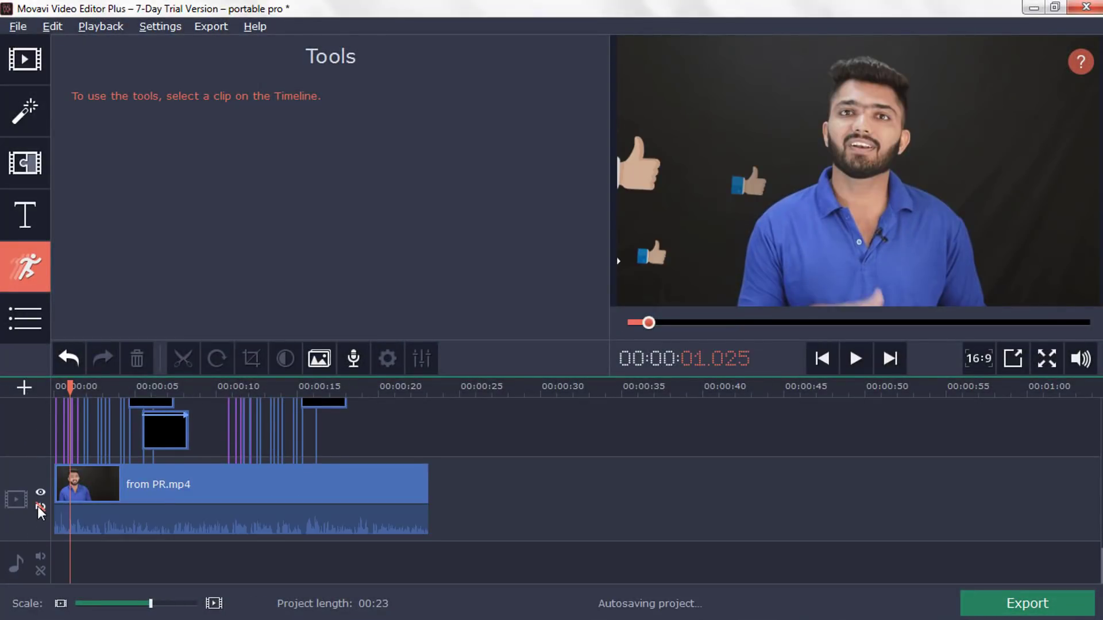
{"action": "left_click", "coordinate": [39, 508]}
{"action": "left_click", "coordinate": [40, 508]}
- Play the portable pro project from the beginning to review all of its sticker animations
{"action": "scroll", "coordinate": [115, 488], "scroll_direction": "up", "scroll_amount": 4}
{"action": "scroll", "coordinate": [193, 437], "scroll_direction": "up", "scroll_amount": 2}
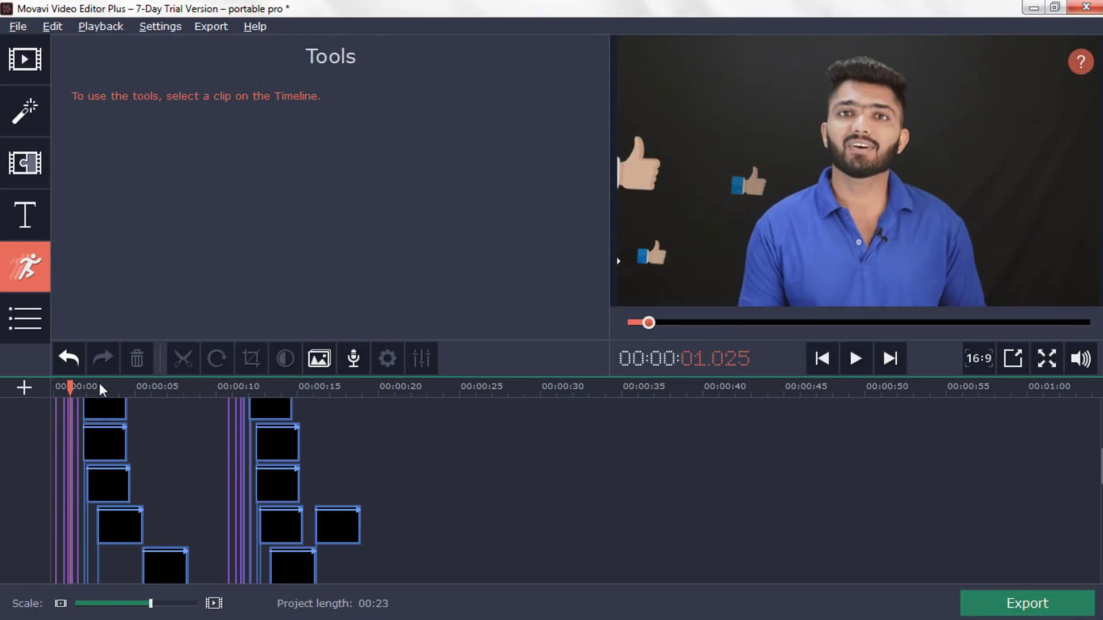
{"action": "left_click_drag", "start_coordinate": [79, 391], "coordinate": [55, 388]}
{"action": "key", "text": "space"}
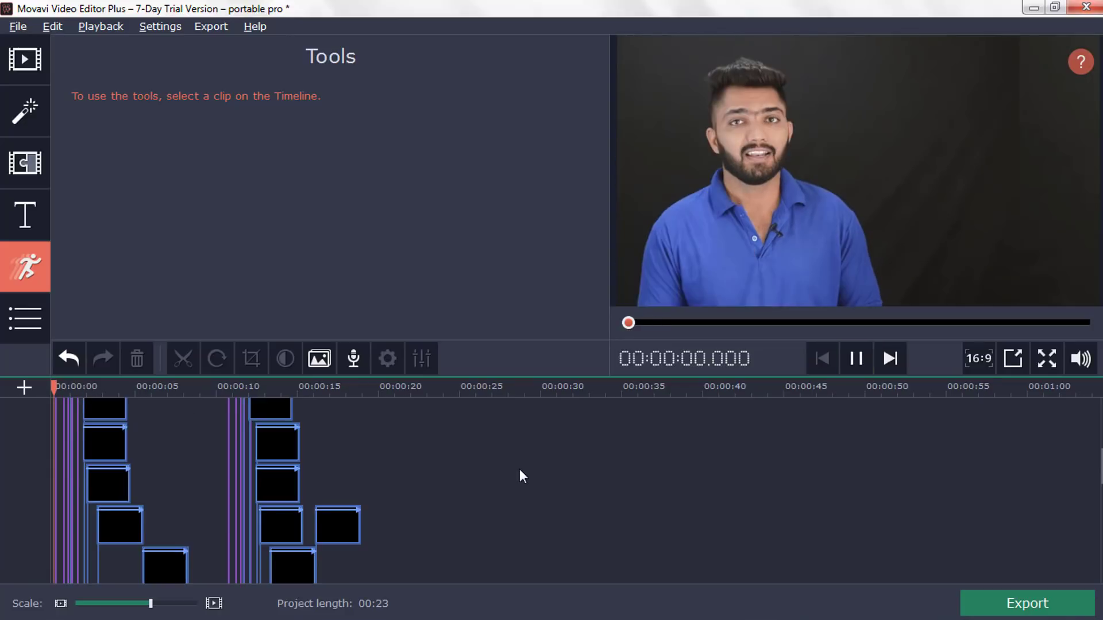